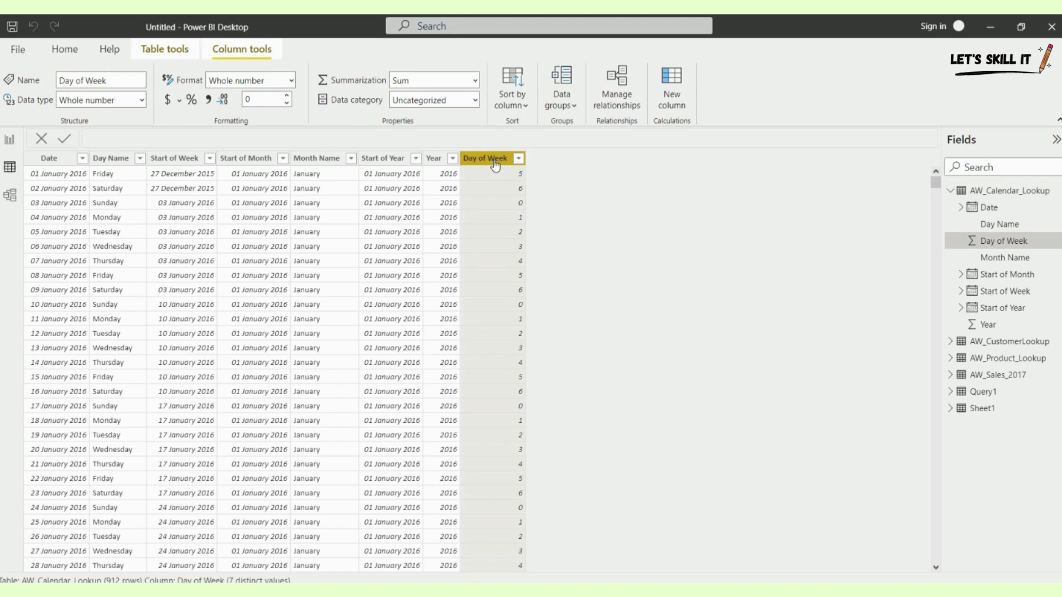
Add a new calculated column to AW_Calendar_Lookup and start its formula as Weekend = IF(
{"action": "right_click", "coordinate": [495, 164]}
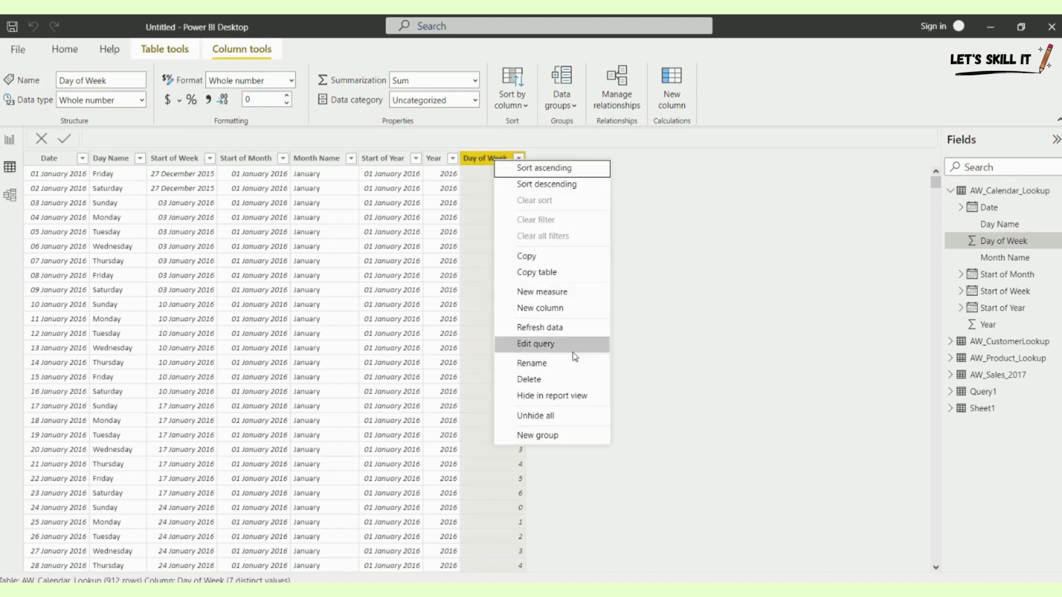
{"action": "left_click", "coordinate": [562, 312]}
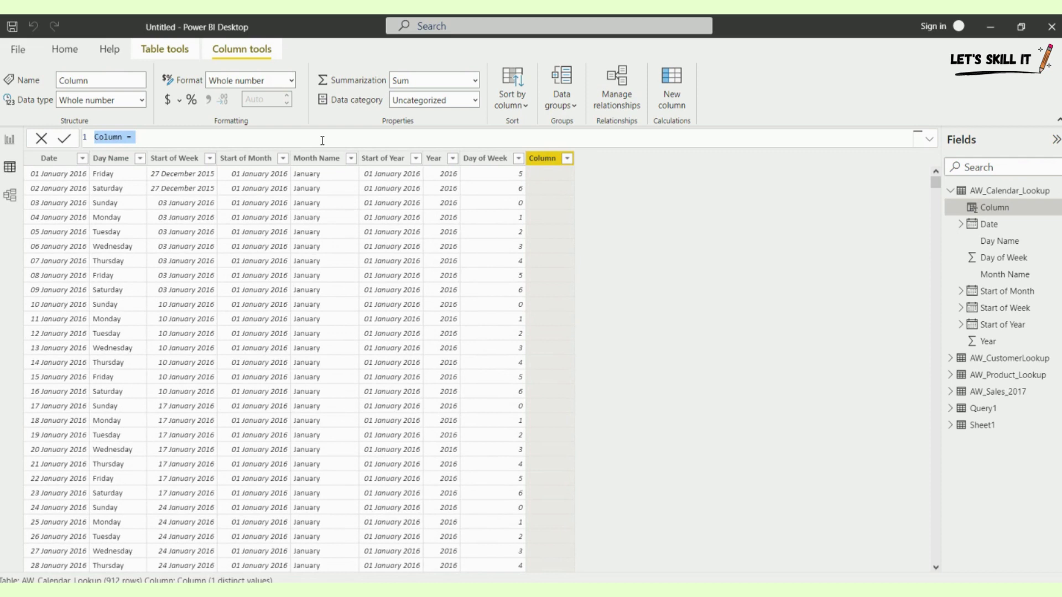
{"action": "key", "text": "BackSpace"}
{"action": "type", "text": "Weekend="}
{"action": "key", "text": "BackSpace"}
{"action": "type", "text": "= if"}
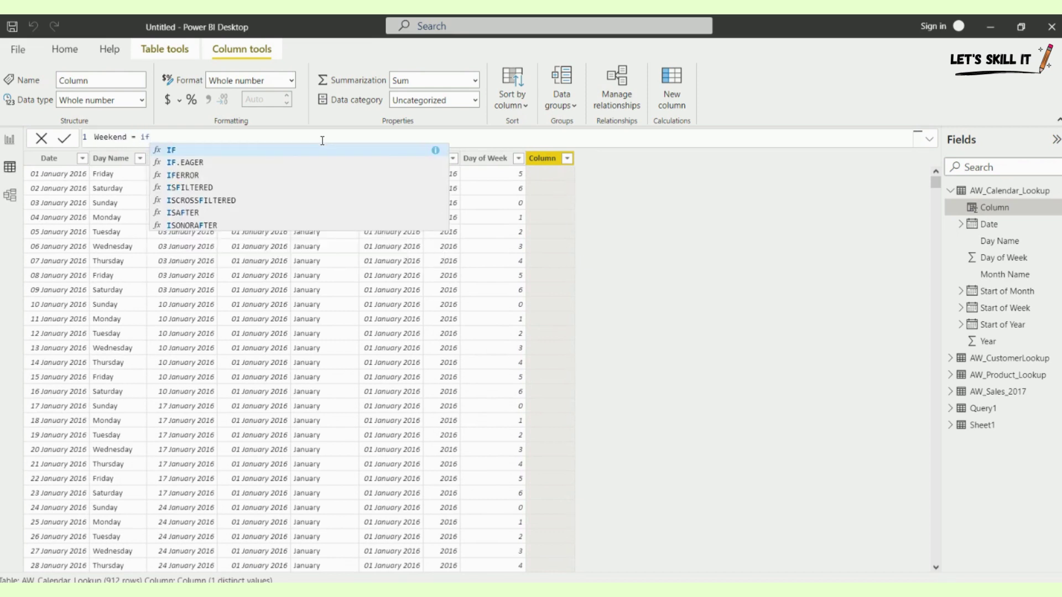
{"action": "key", "text": "Tab"}
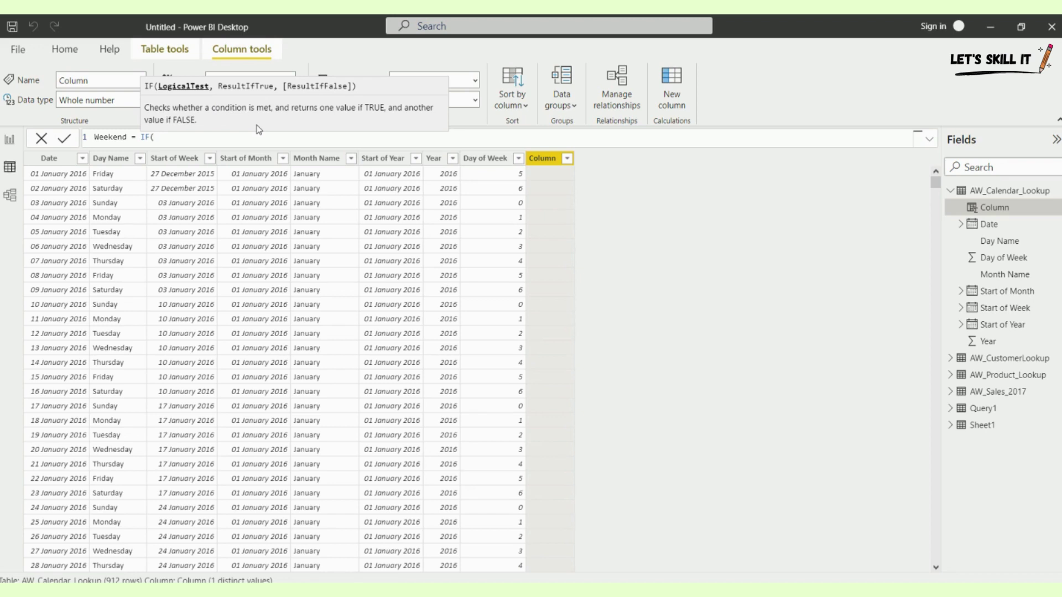
Set the IF test to an OR of AW_Calendar_Lookup[Day of Week]=5 and AW_Calendar_Lookup[Day of Week]=6
{"action": "type", "text": "or"}
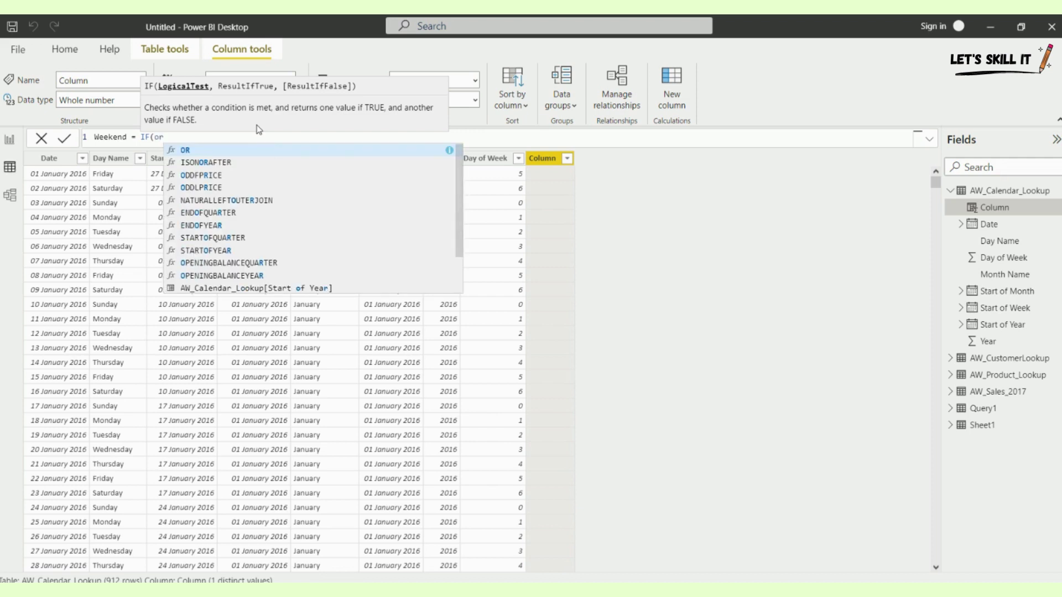
{"action": "left_click", "coordinate": [247, 152]}
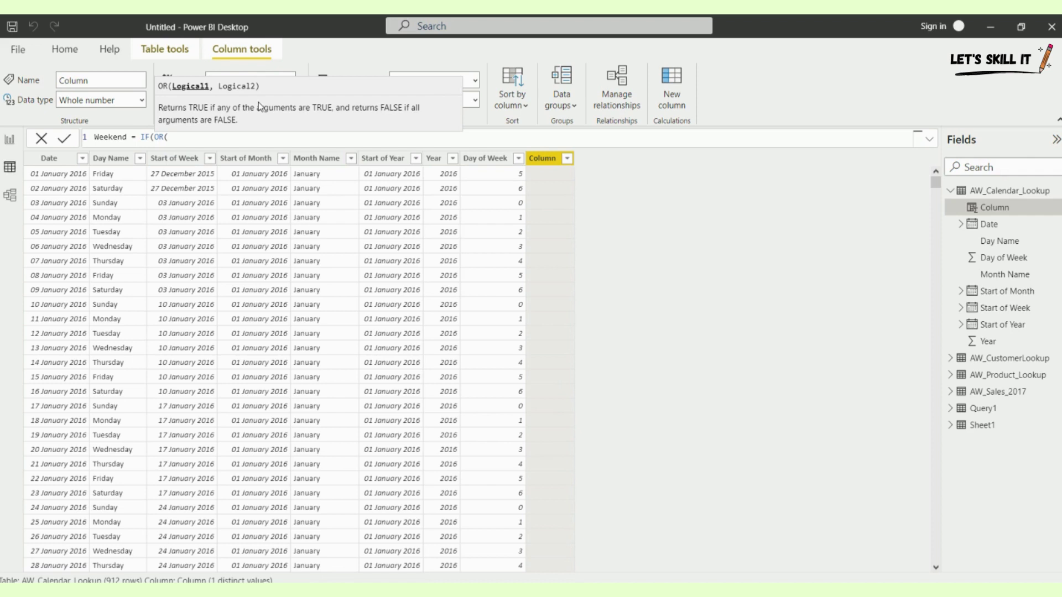
{"action": "type", "text": "aw"}
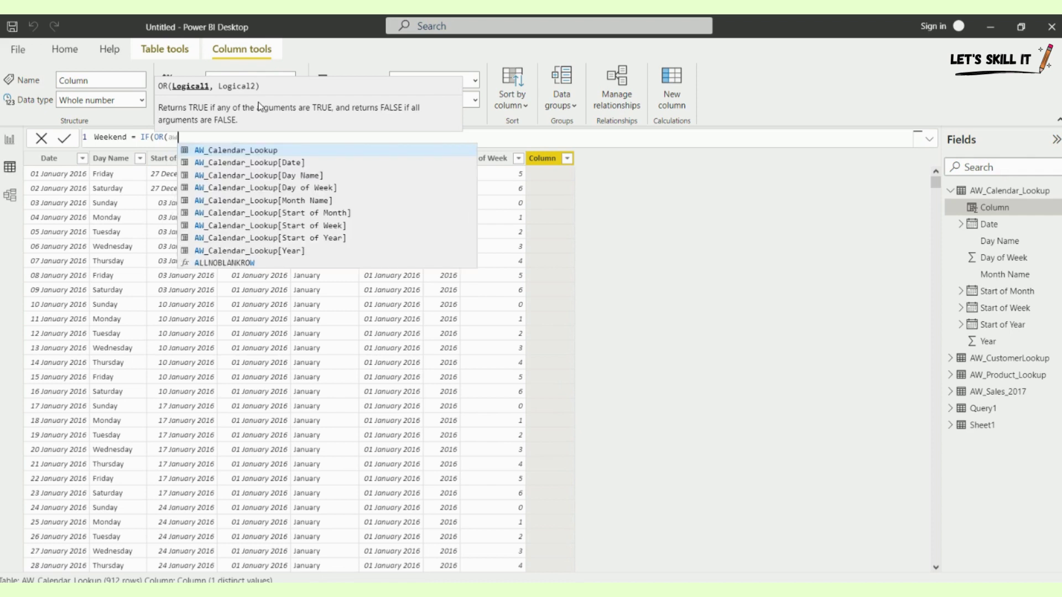
{"action": "left_click", "coordinate": [338, 188]}
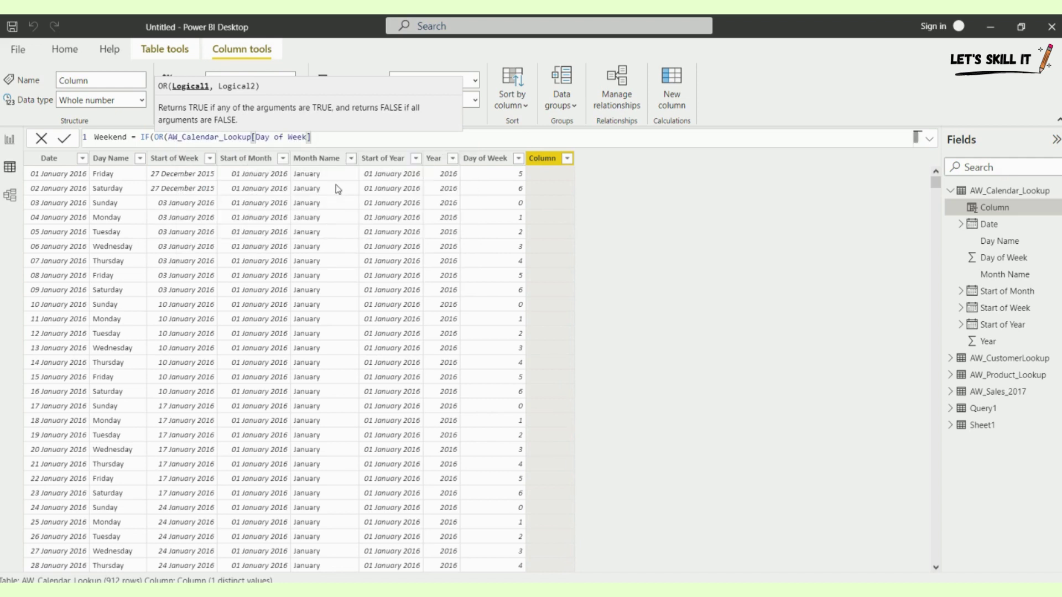
{"action": "type", "text": "=5,aw"}
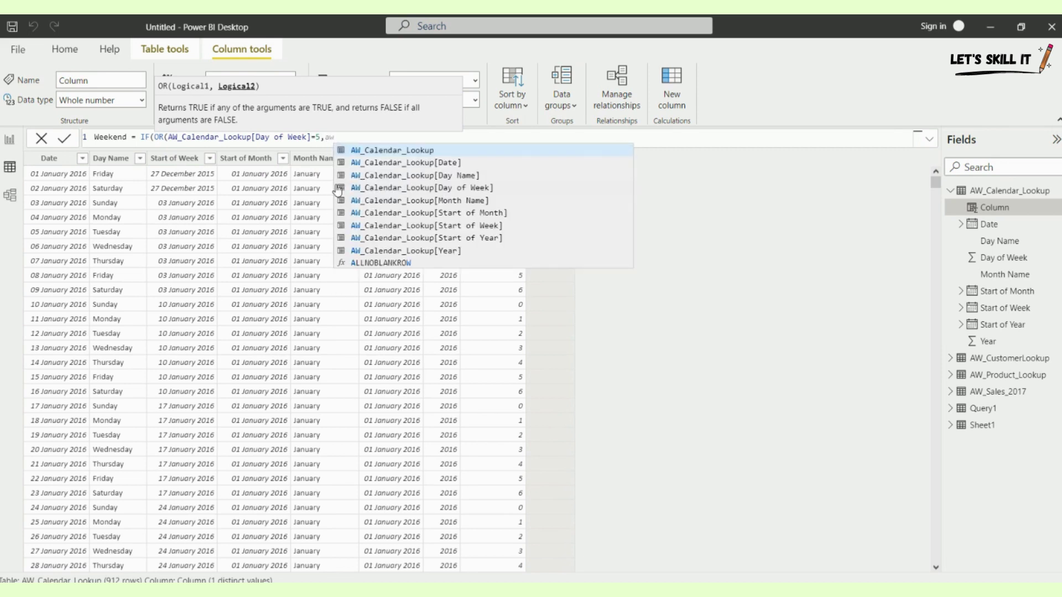
{"action": "left_click", "coordinate": [399, 189]}
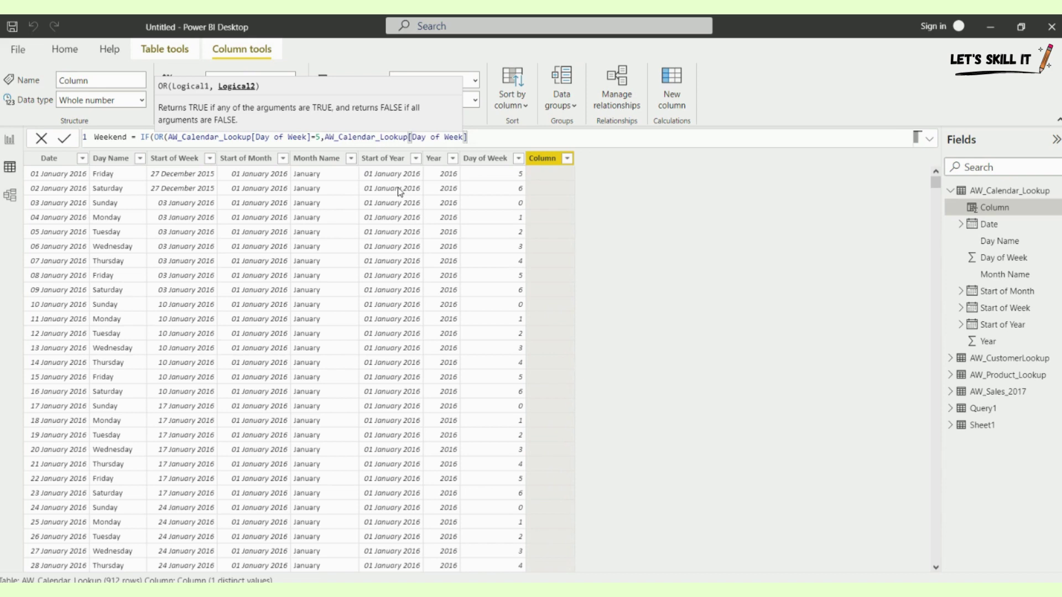
{"action": "type", "text": "=6)"}
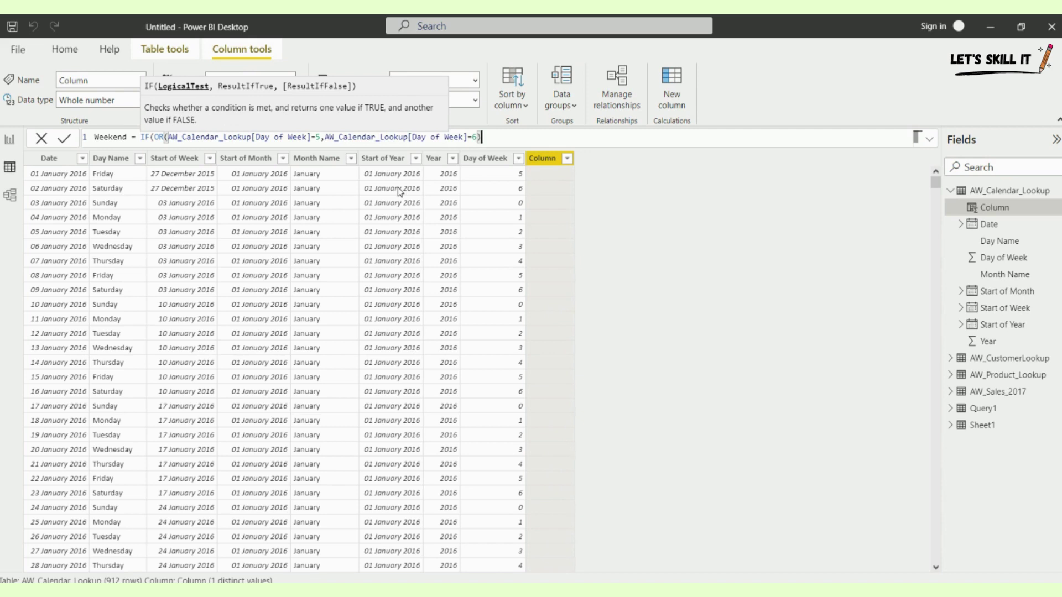
{"action": "type", "text": ","}
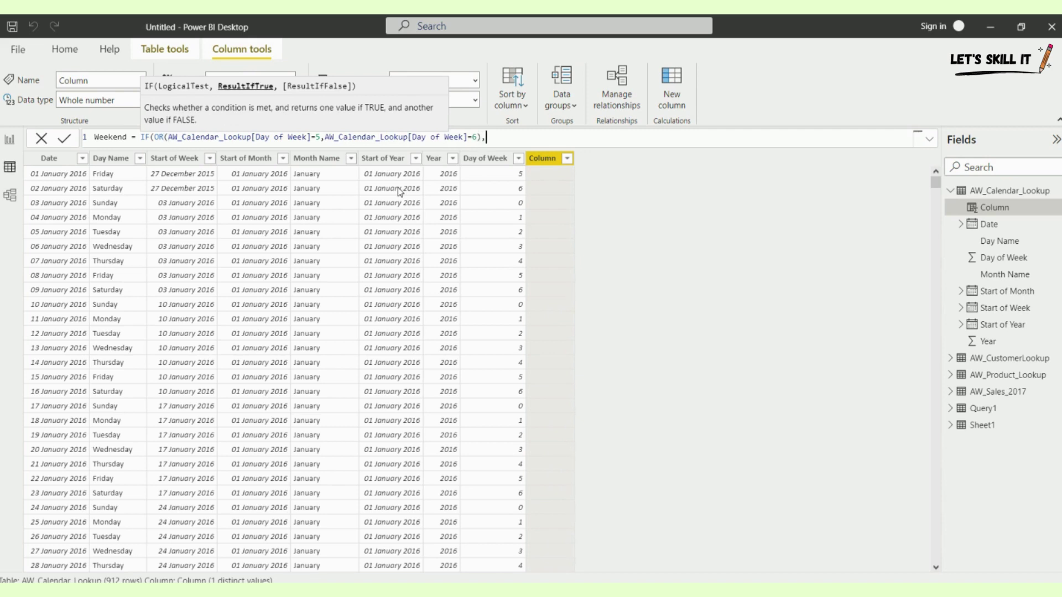
{"action": "type", "text": " \"Weekend\""}
{"action": "key", "text": "Left"}
{"action": "key", "text": "Left"}
{"action": "key", "text": "Left"}
{"action": "key", "text": "Left"}
{"action": "key", "text": "Left"}
{"action": "key", "text": "Left"}
{"action": "key", "text": "Left"}
{"action": "key", "text": "Left"}
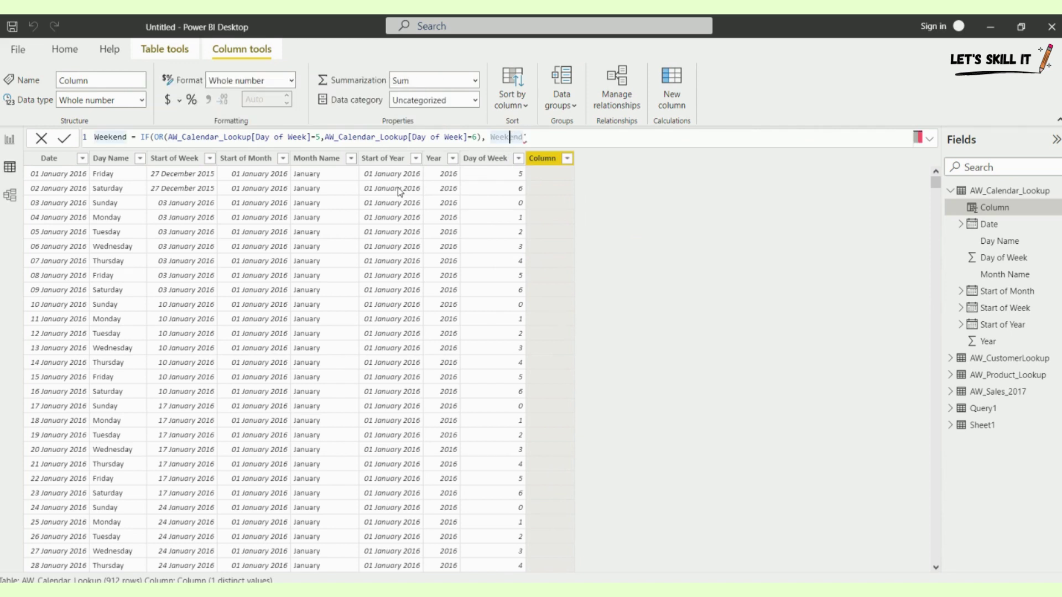
{"action": "type", "text": "'"}
{"action": "key", "text": "Escape"}
{"action": "key", "text": "Right"}
{"action": "key", "text": "Right"}
{"action": "key", "text": "Right"}
{"action": "key", "text": "Right"}
{"action": "key", "text": "Right"}
{"action": "key", "text": "Right"}
{"action": "key", "text": "Right"}
{"action": "key", "text": "BackSpace"}
{"action": "key", "text": "BackSpace"}
{"action": "key", "text": "BackSpace"}
{"action": "key", "text": "BackSpace"}
{"action": "key", "text": "BackSpace"}
{"action": "key", "text": "BackSpace"}
{"action": "key", "text": "BackSpace"}
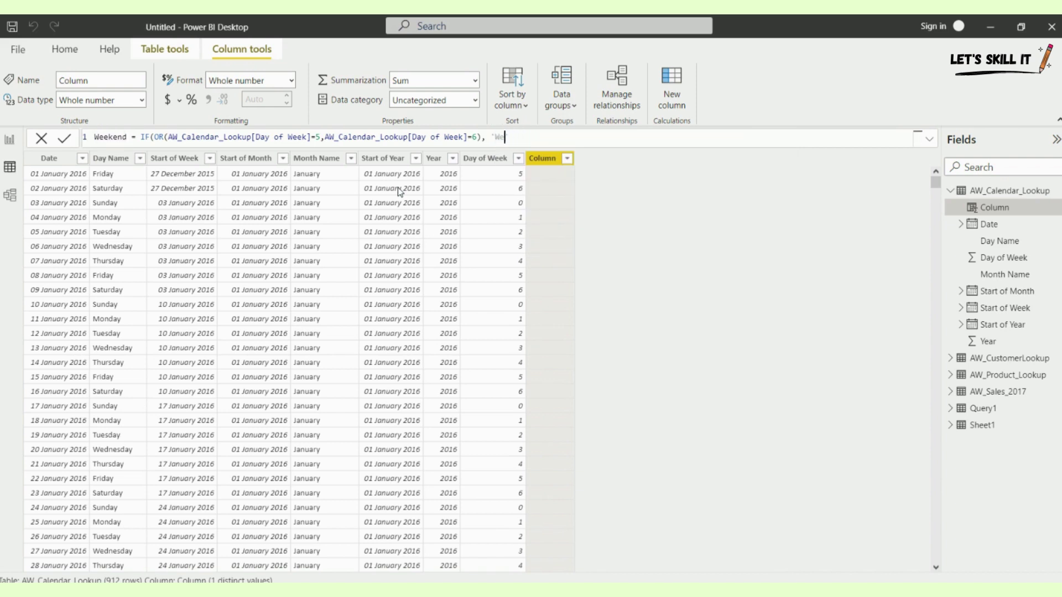
{"action": "key", "text": "BackSpace"}
{"action": "key", "text": "BackSpace"}
Enter 'Weekend' as the true result and 'Weekday' as the false result in single quotes, and close the IF formula
{"action": "type", "text": "'"}
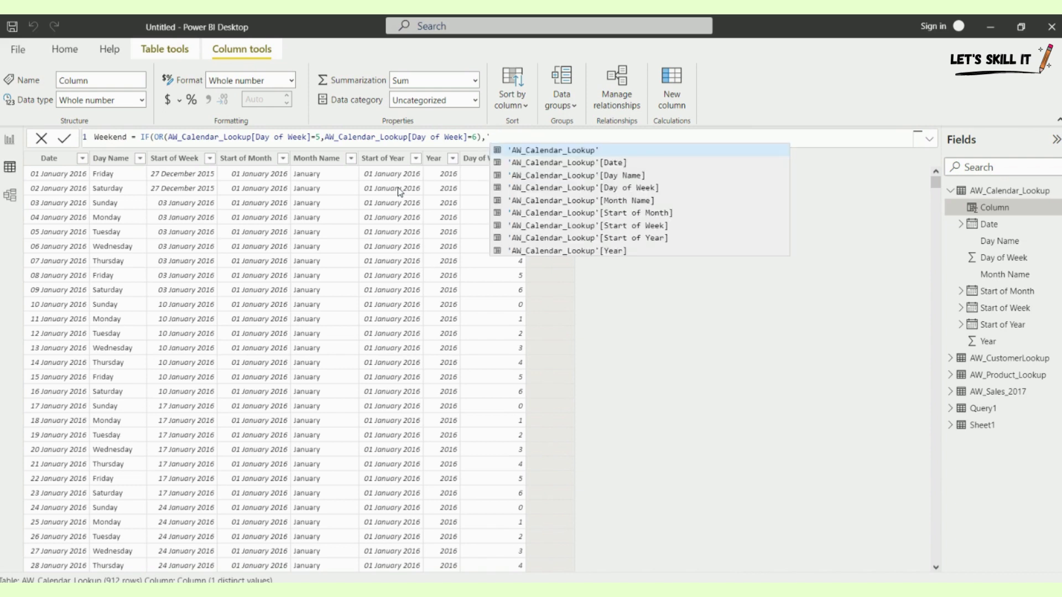
{"action": "type", "text": "Week"}
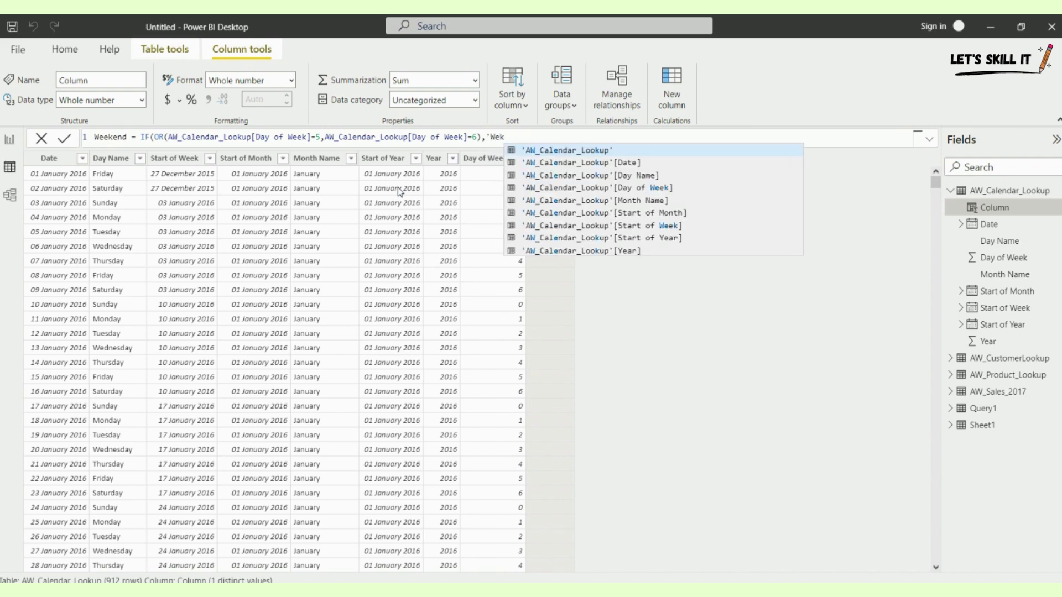
{"action": "type", "text": "end"}
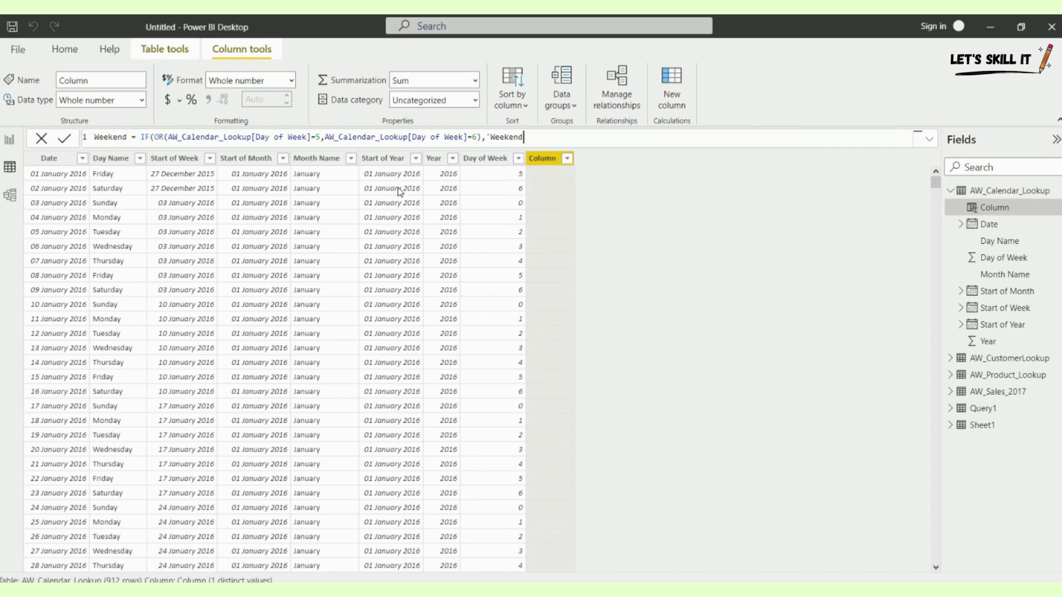
{"action": "type", "text": "'"}
{"action": "type", "text": ","}
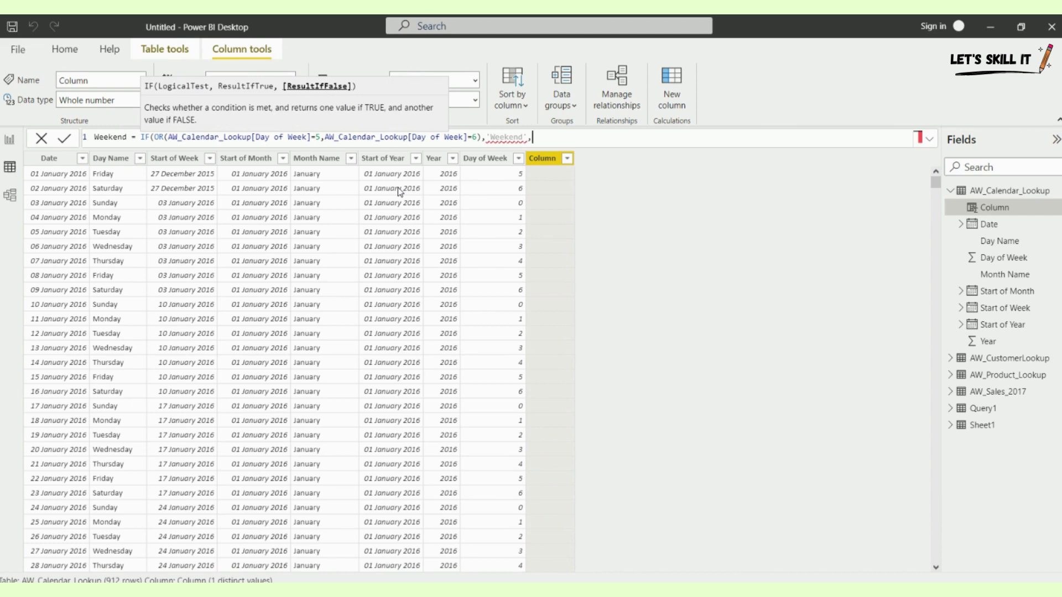
{"action": "type", "text": "'"}
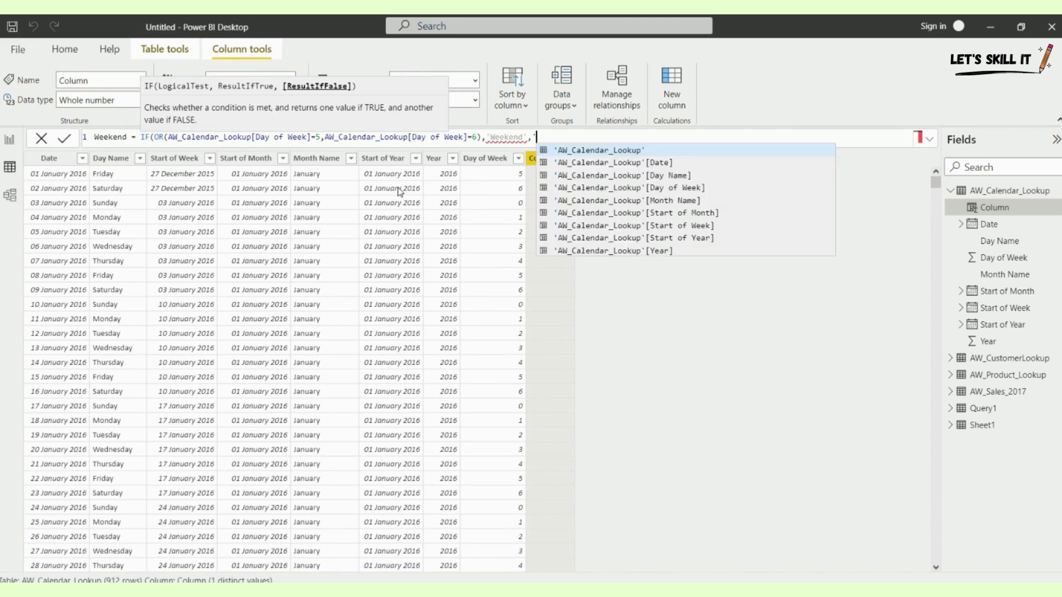
{"action": "type", "text": "Week"}
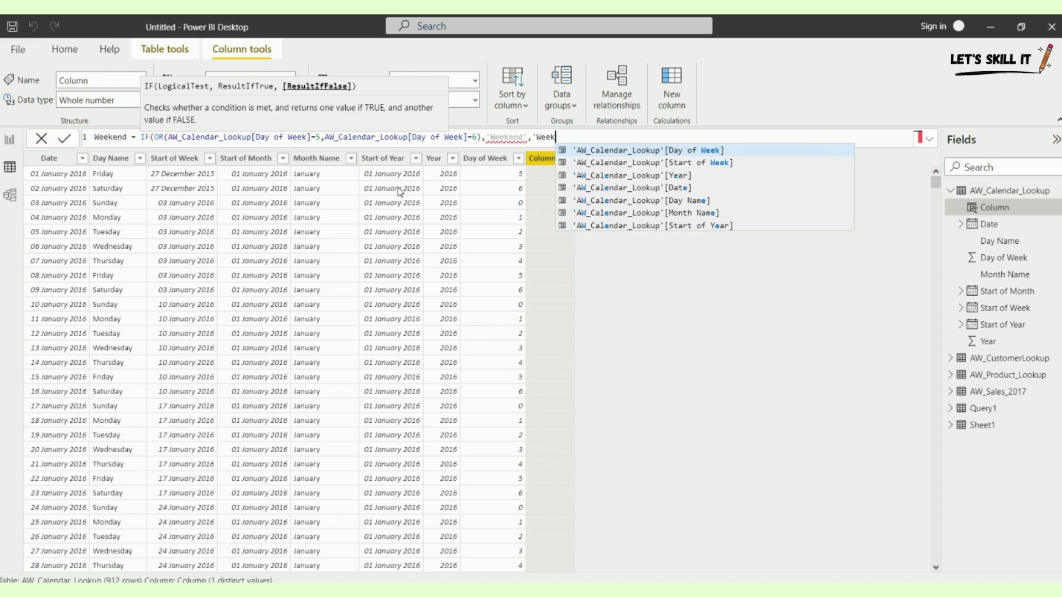
{"action": "type", "text": "day"}
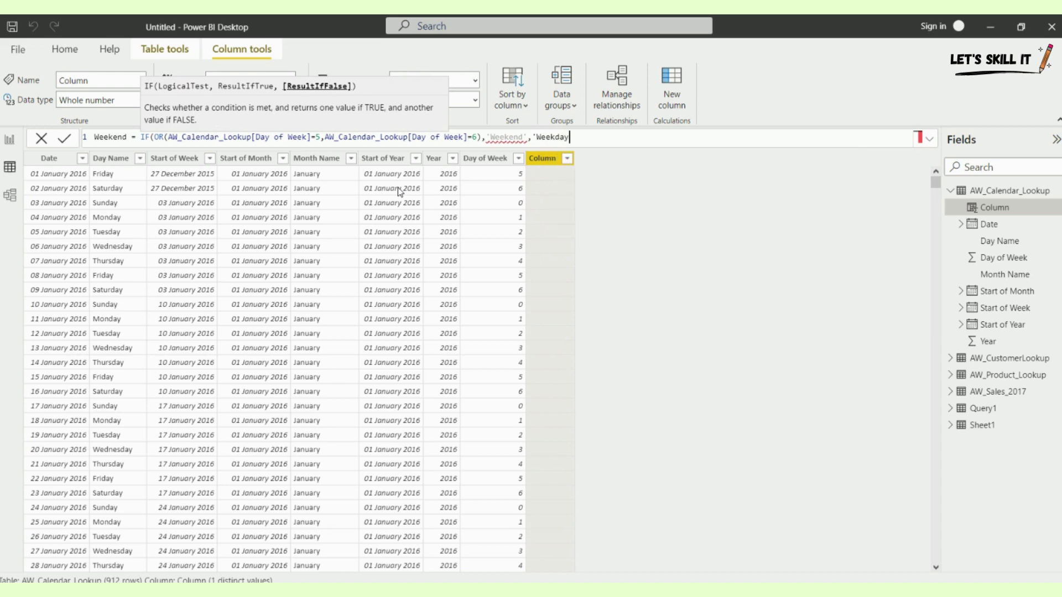
{"action": "type", "text": ")"}
{"action": "type", "text": "'"}
{"action": "type", "text": "'"}
Replace the single quotes around Weekend and Weekday with double quotes and commit the column formula
{"action": "key", "text": "BackSpace"}
{"action": "key", "text": "BackSpace"}
{"action": "type", "text": "\""}
{"action": "key", "text": "Left"}
{"action": "key", "text": "Left"}
{"action": "key", "text": "Left"}
{"action": "key", "text": "Left"}
{"action": "key", "text": "Left"}
{"action": "key", "text": "Left"}
{"action": "key", "text": "Left"}
{"action": "key", "text": "Left"}
{"action": "key", "text": "BackSpace"}
{"action": "type", "text": "\""}
{"action": "key", "text": "Left"}
{"action": "key", "text": "Left"}
{"action": "key", "text": "BackSpace"}
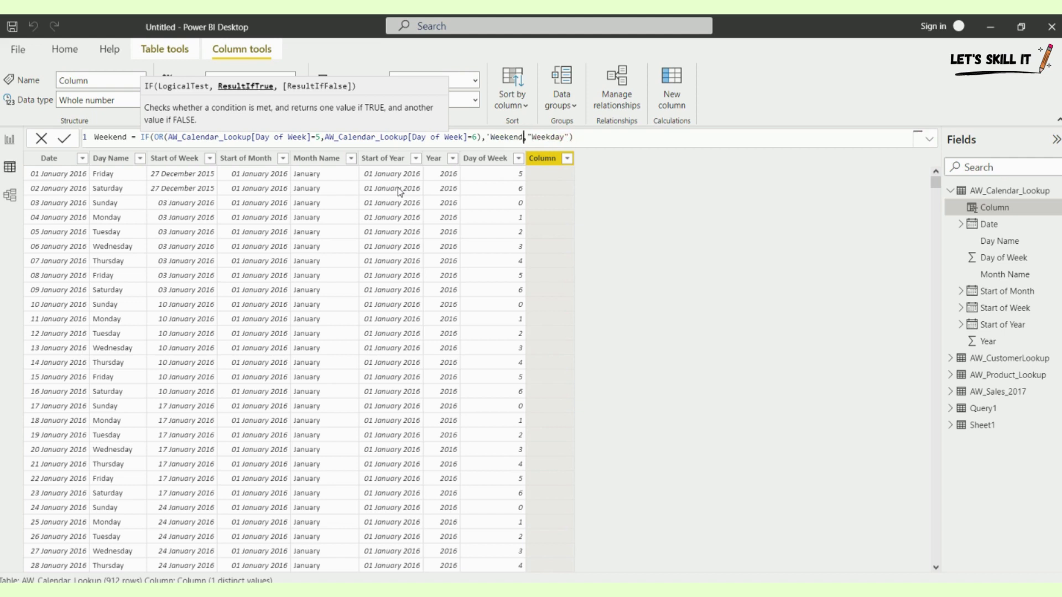
{"action": "type", "text": "\""}
{"action": "key", "text": "Left"}
{"action": "key", "text": "Left"}
{"action": "key", "text": "Left"}
{"action": "key", "text": "Left"}
{"action": "key", "text": "Left"}
{"action": "key", "text": "BackSpace"}
{"action": "type", "text": "\""}
{"action": "left_click", "coordinate": [614, 137]}
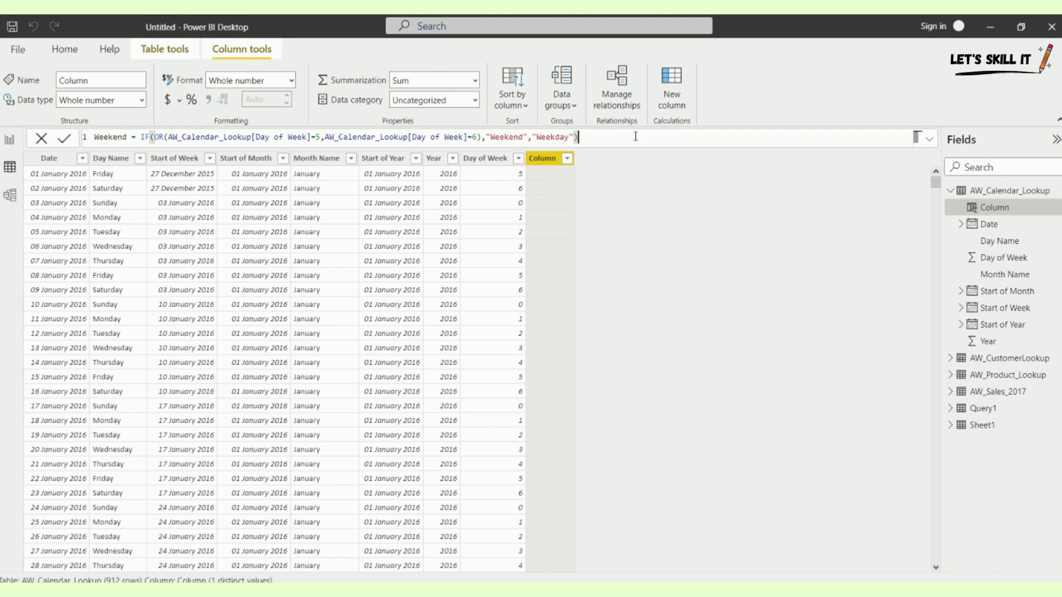
{"action": "key", "text": "Return"}
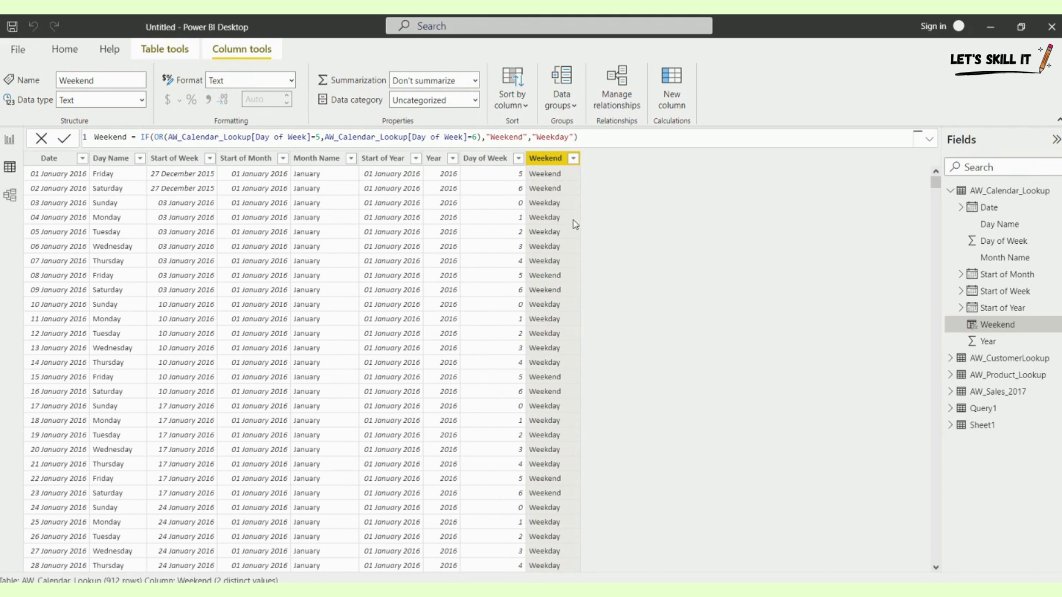
Remove the OR function and its opening parenthesis from the Weekend formula
{"action": "left_click", "coordinate": [167, 140]}
{"action": "key", "text": "BackSpace"}
{"action": "key", "text": "BackSpace"}
{"action": "key", "text": "BackSpace"}
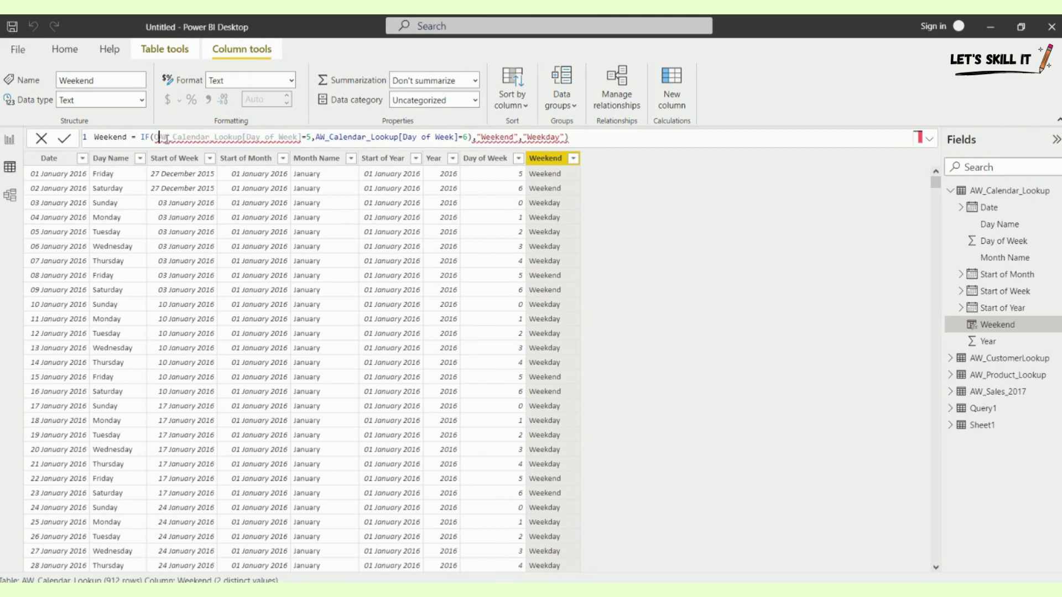
{"action": "key", "text": "BackSpace"}
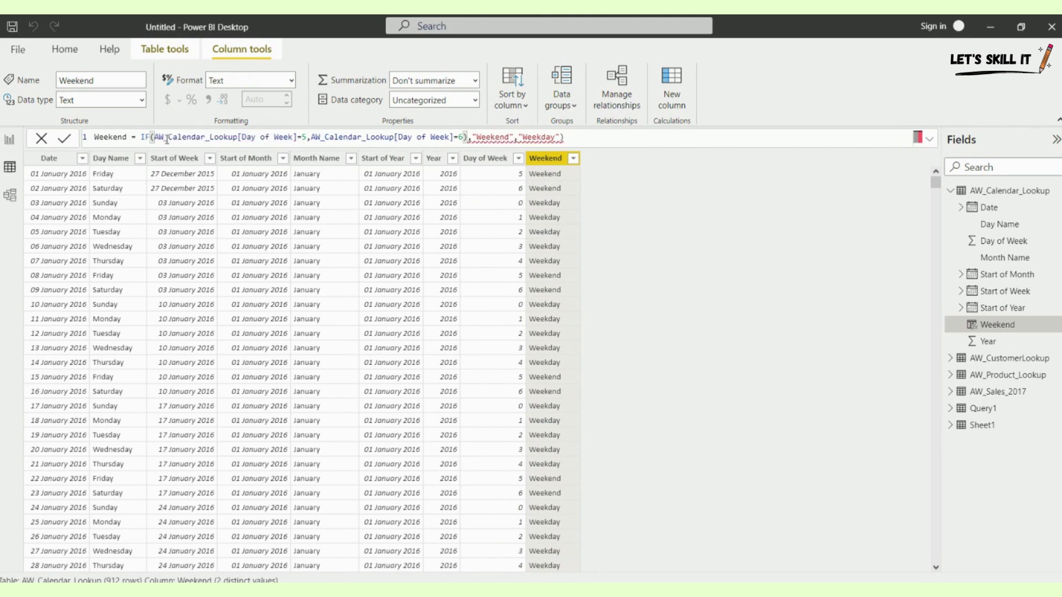
Join the two Day of Week conditions with ||, remove the extra closing parenthesis, commit the formula and review the rows
{"action": "left_click", "coordinate": [309, 138]}
{"action": "key", "text": "BackSpace"}
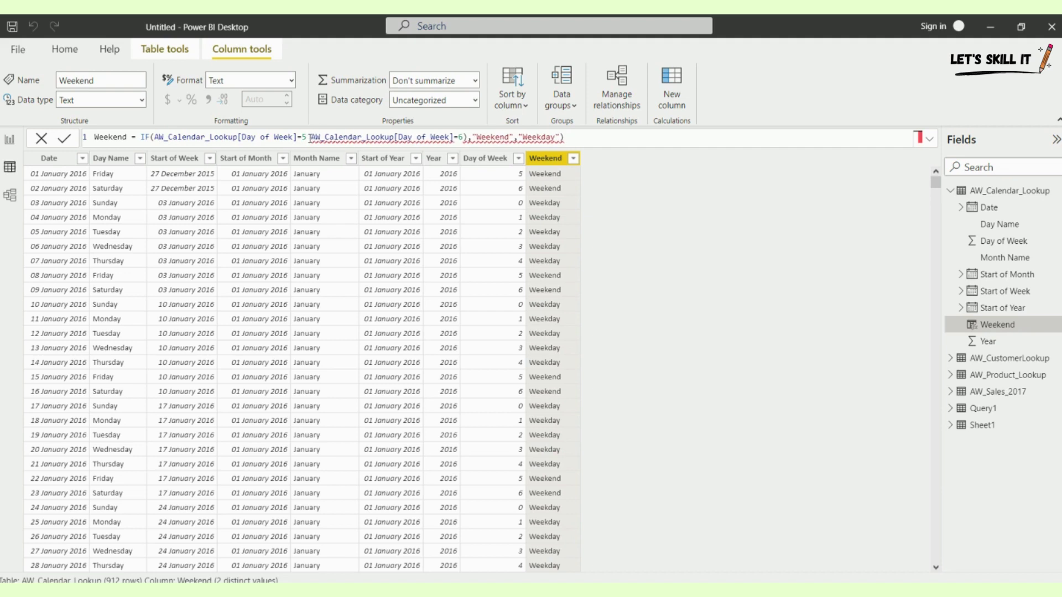
{"action": "type", "text": "||"}
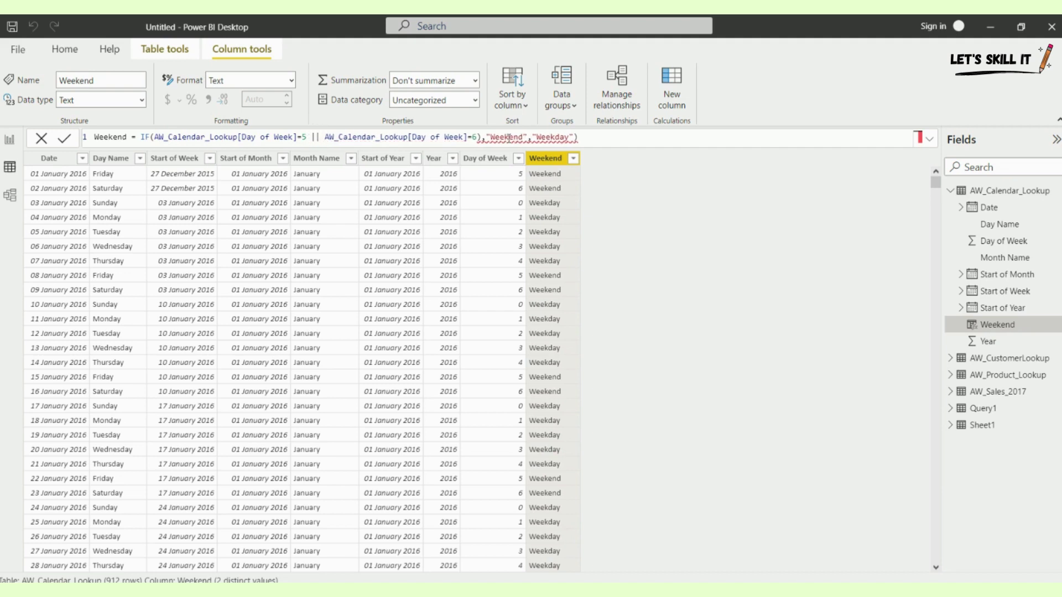
{"action": "left_click", "coordinate": [480, 136]}
{"action": "key", "text": "BackSpace"}
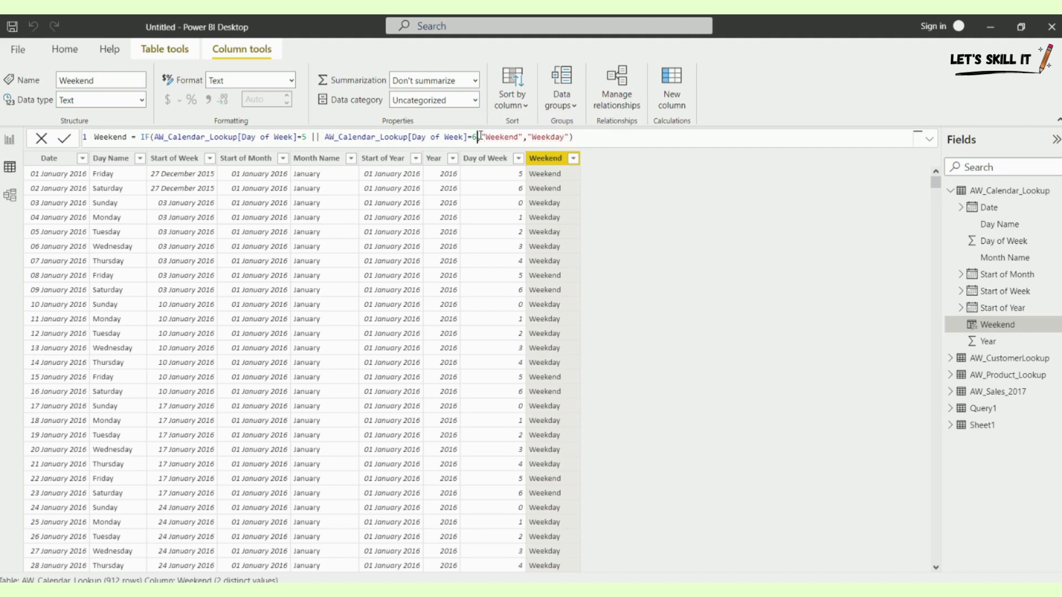
{"action": "left_click", "coordinate": [605, 141]}
{"action": "key", "text": "Return"}
{"action": "scroll", "coordinate": [535, 410], "scroll_direction": "down", "scroll_amount": 3}
{"action": "scroll", "coordinate": [535, 409], "scroll_direction": "down", "scroll_amount": 5}
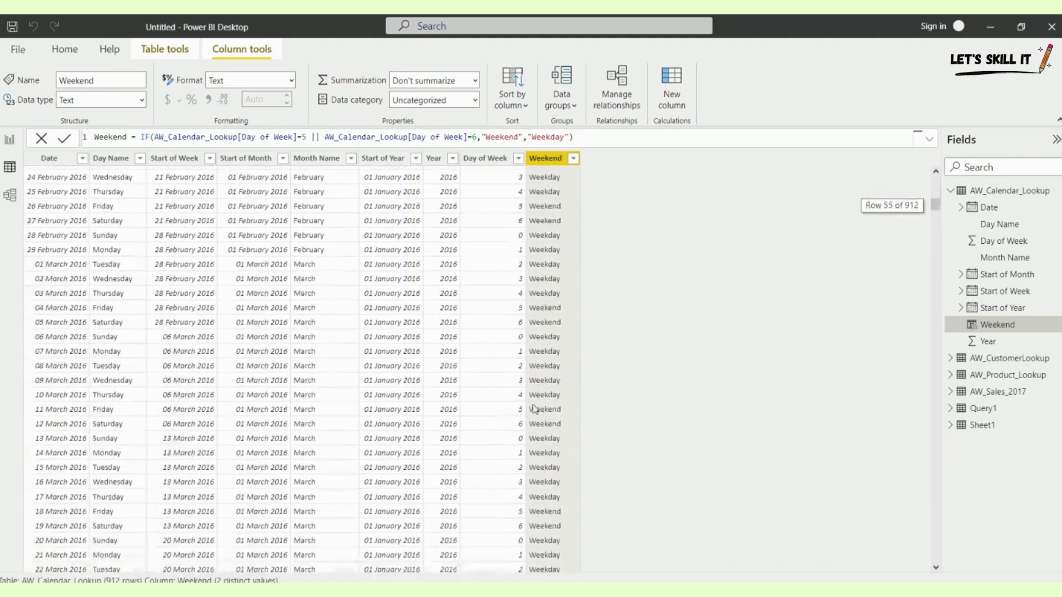
{"action": "scroll", "coordinate": [504, 195], "scroll_direction": "up", "scroll_amount": 8}
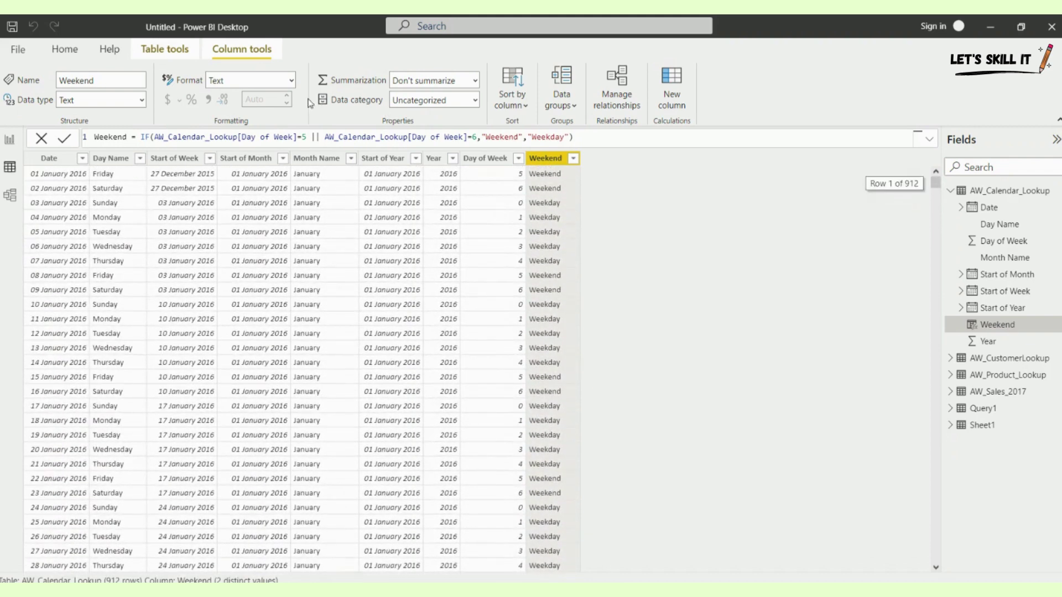
Try the && operator in place of || between the two Day of Week conditions and commit the formula
{"action": "left_click", "coordinate": [322, 136]}
{"action": "key", "text": "BackSpace"}
{"action": "key", "text": "BackSpace"}
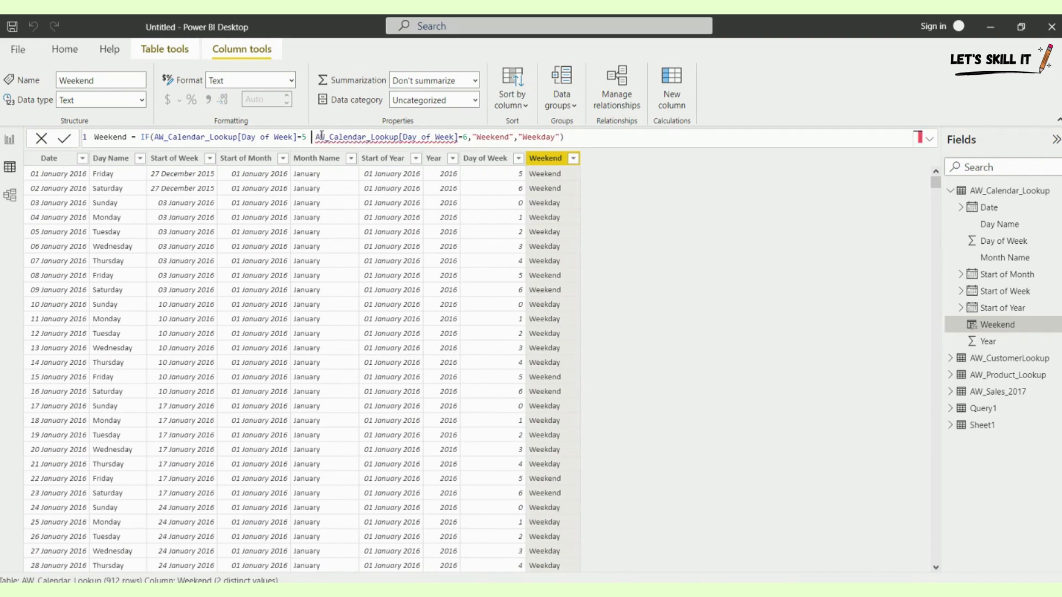
{"action": "type", "text": "&&"}
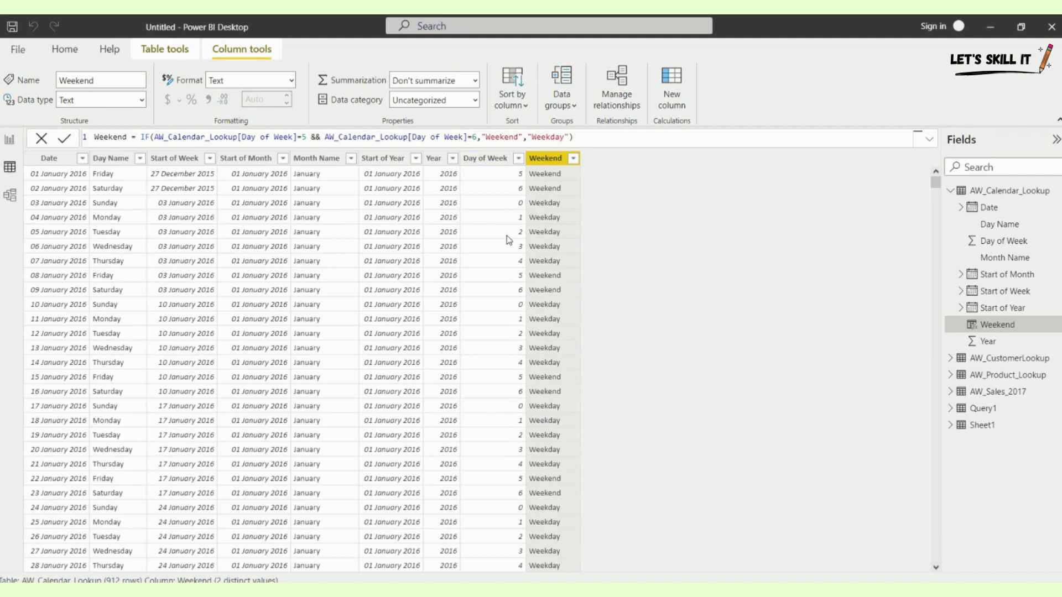
{"action": "left_click", "coordinate": [643, 143]}
{"action": "key", "text": "Return"}
{"action": "scroll", "coordinate": [560, 275], "scroll_direction": "down", "scroll_amount": 2}
{"action": "scroll", "coordinate": [561, 275], "scroll_direction": "up", "scroll_amount": 3}
Replace && with || between the two Day of Week conditions in the Weekend formula and commit it
{"action": "left_click", "coordinate": [320, 136]}
{"action": "key", "text": "BackSpace"}
{"action": "key", "text": "BackSpace"}
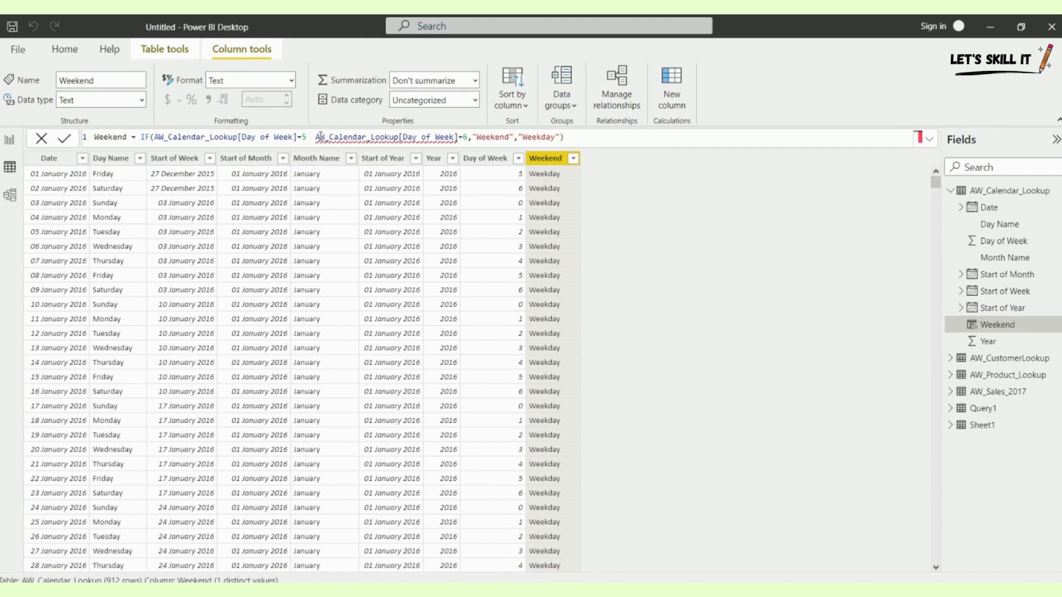
{"action": "type", "text": "||"}
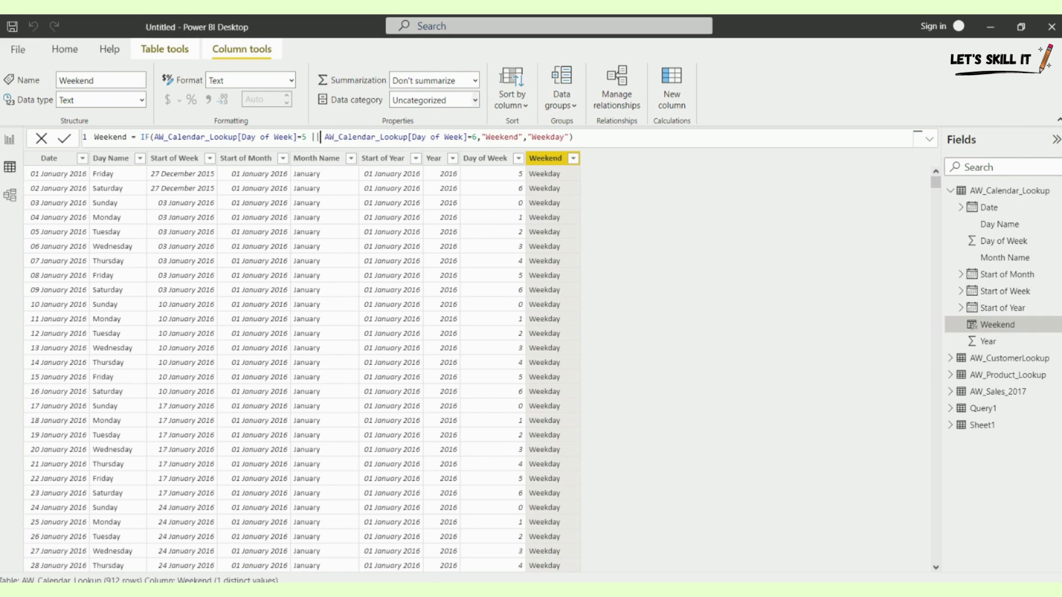
{"action": "left_click", "coordinate": [625, 136]}
{"action": "key", "text": "Return"}
Examine the price columns in AW_Product_Lookup and the RetailPrice column in AW_Sales_2017
{"action": "left_click", "coordinate": [1016, 376]}
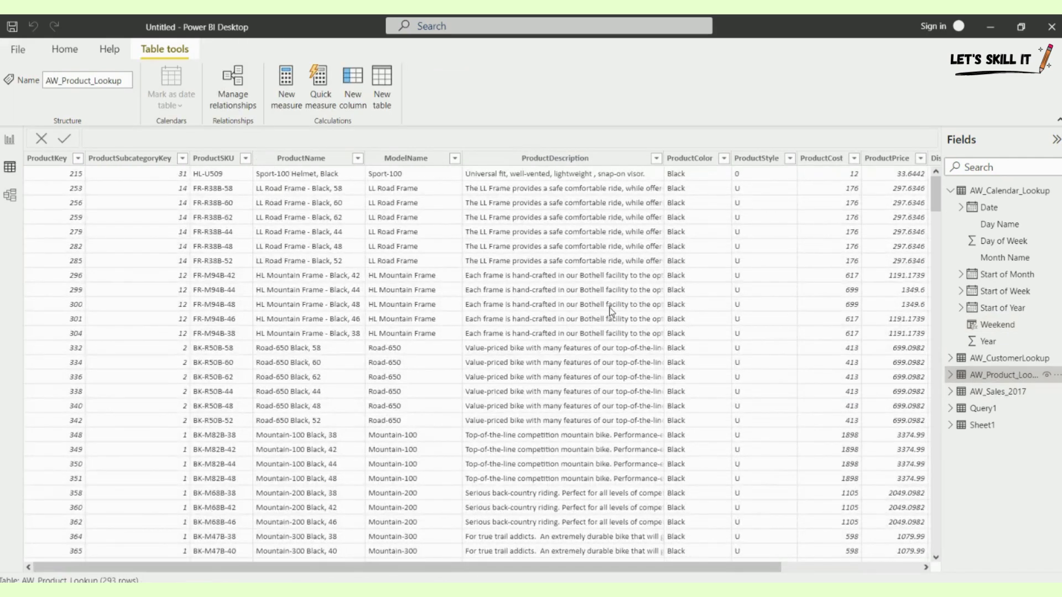
{"action": "scroll", "coordinate": [611, 312], "scroll_direction": "right", "scroll_amount": 3}
{"action": "scroll", "coordinate": [611, 313], "scroll_direction": "right", "scroll_amount": 1}
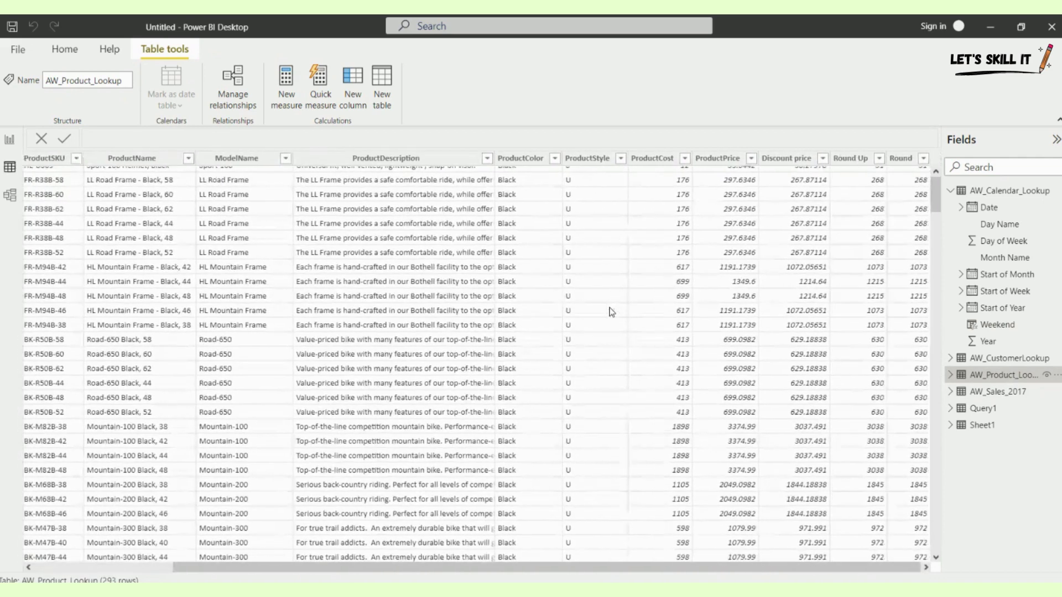
{"action": "scroll", "coordinate": [611, 312], "scroll_direction": "up", "scroll_amount": 1}
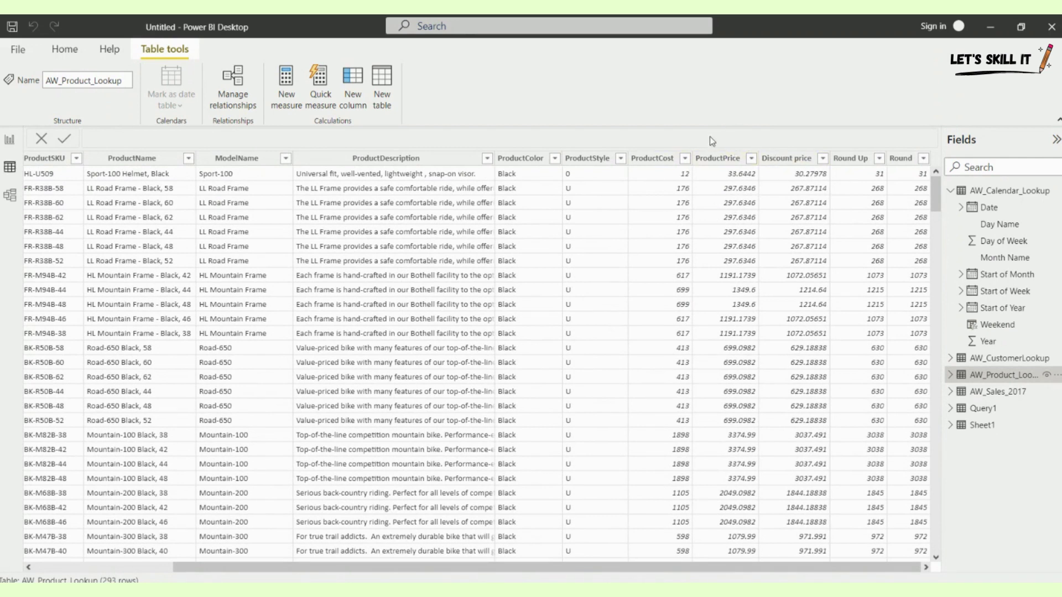
{"action": "left_click", "coordinate": [994, 395]}
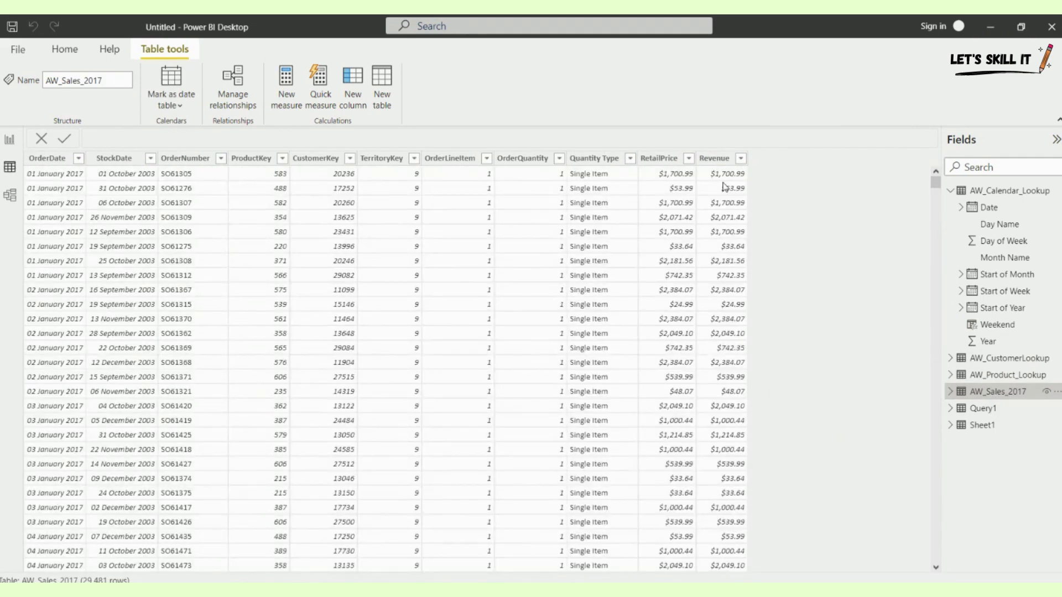
{"action": "left_click", "coordinate": [670, 161]}
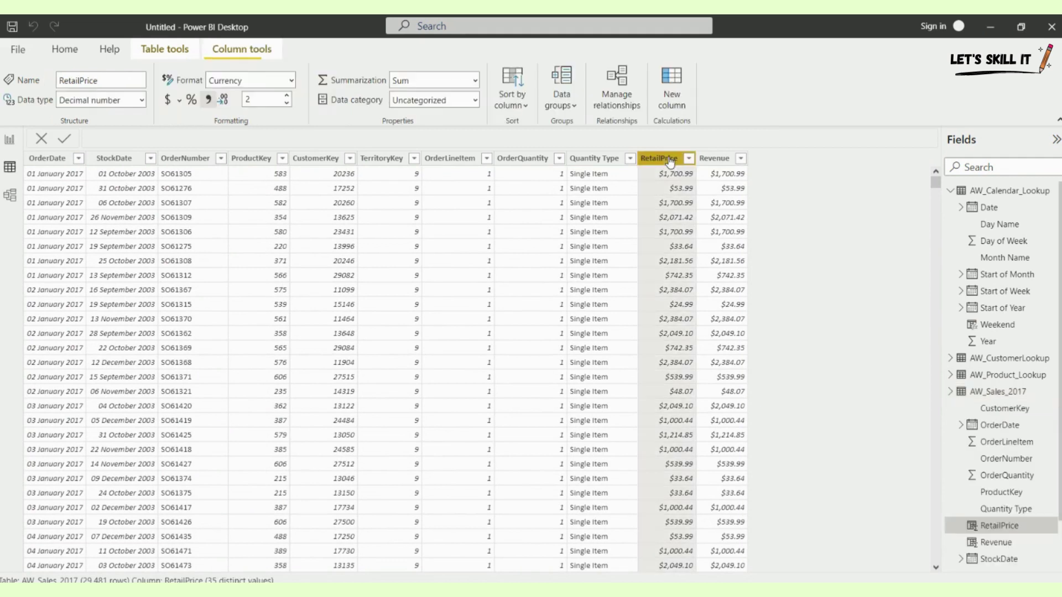
Add a calculated column to AW_Sales_2017 and begin its formula with Retail=RELATED(
{"action": "right_click", "coordinate": [670, 161]}
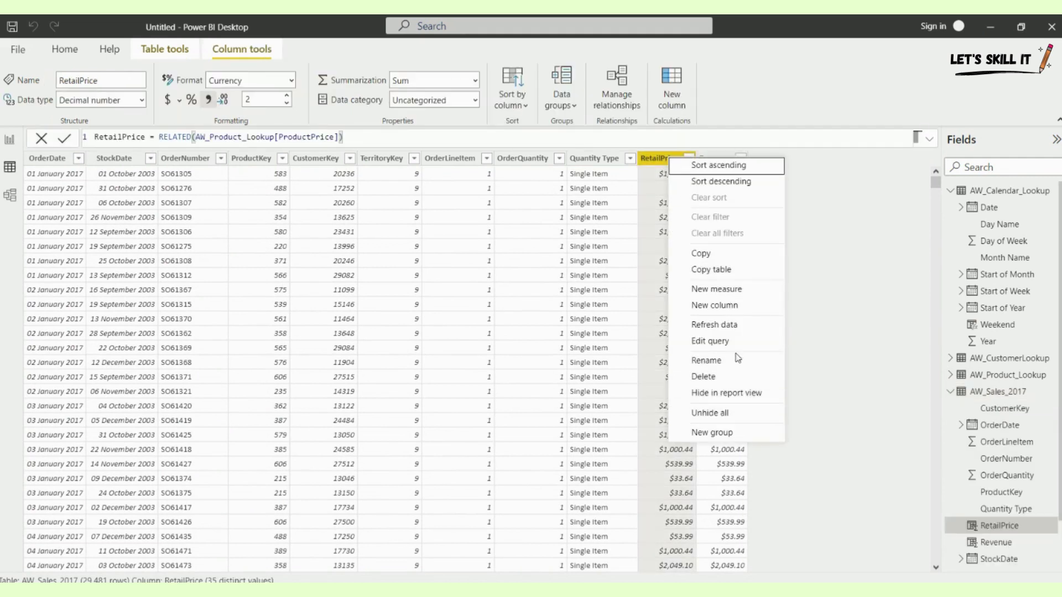
{"action": "left_click", "coordinate": [741, 314]}
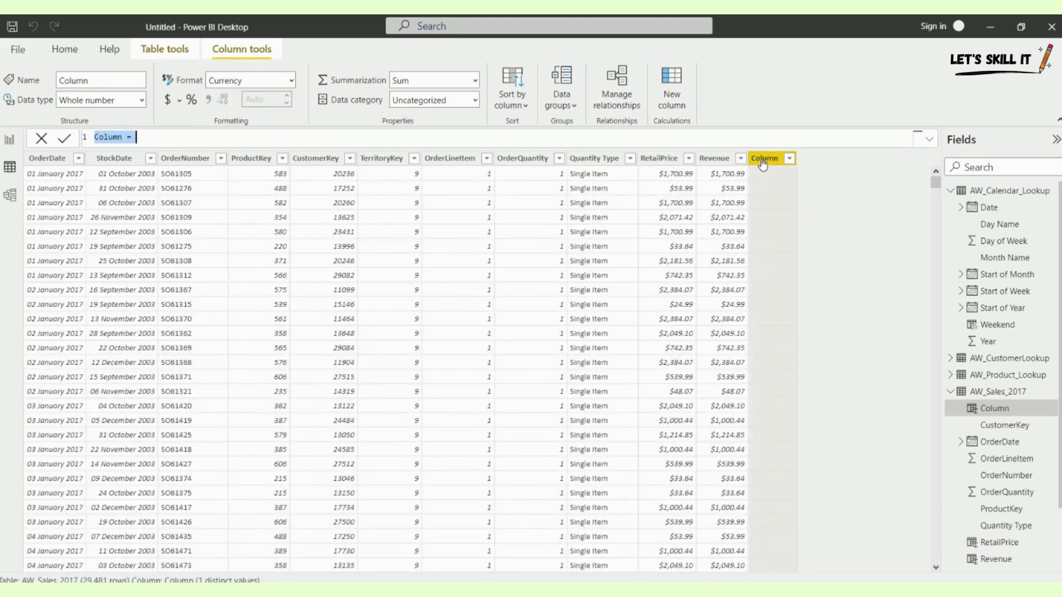
{"action": "key", "text": "BackSpace"}
{"action": "type", "text": "Re"}
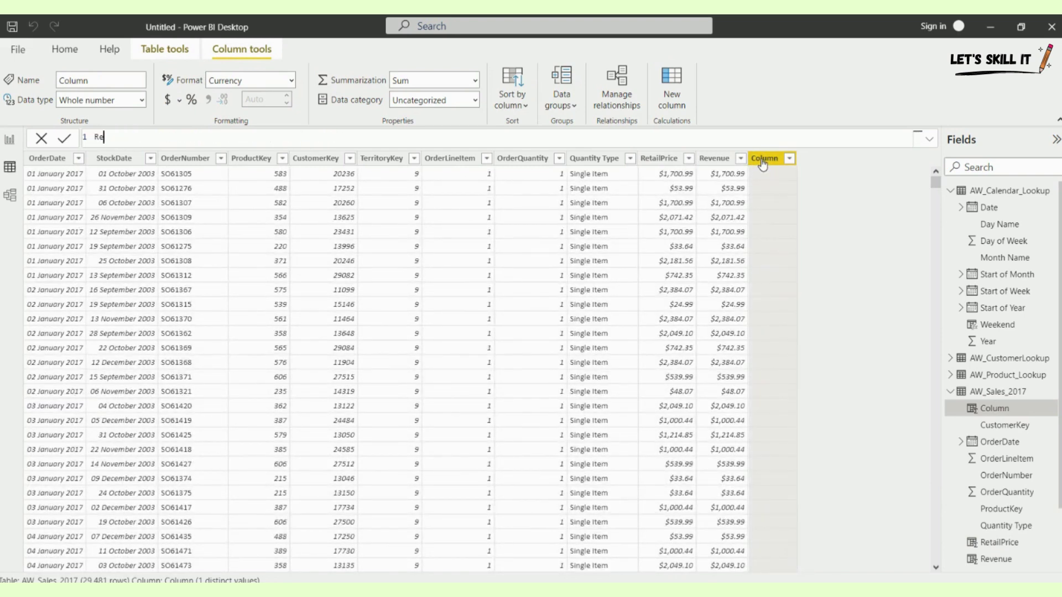
{"action": "type", "text": "tail=realte"}
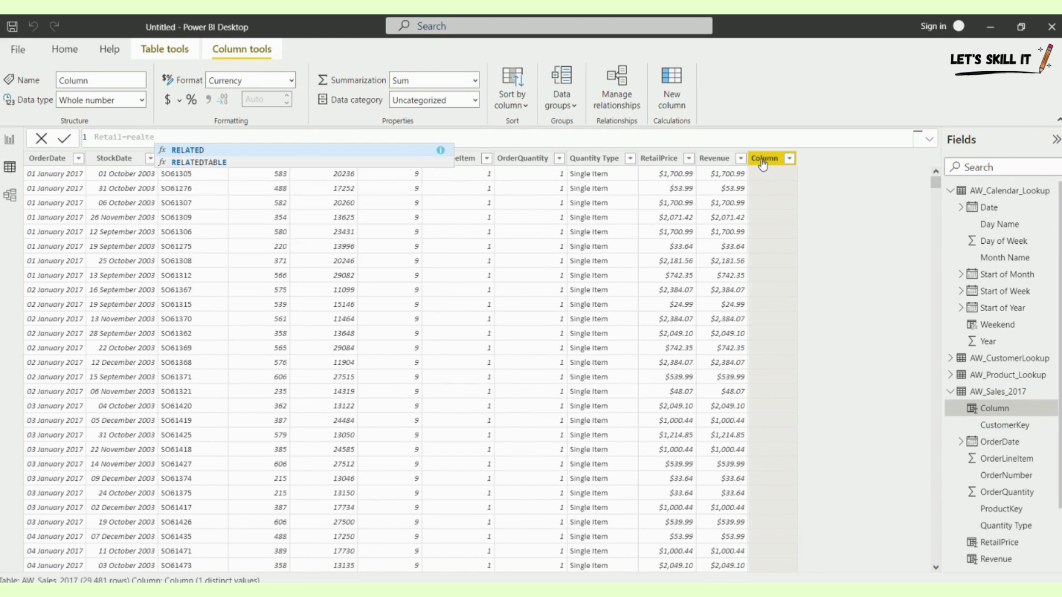
{"action": "key", "text": "Tab"}
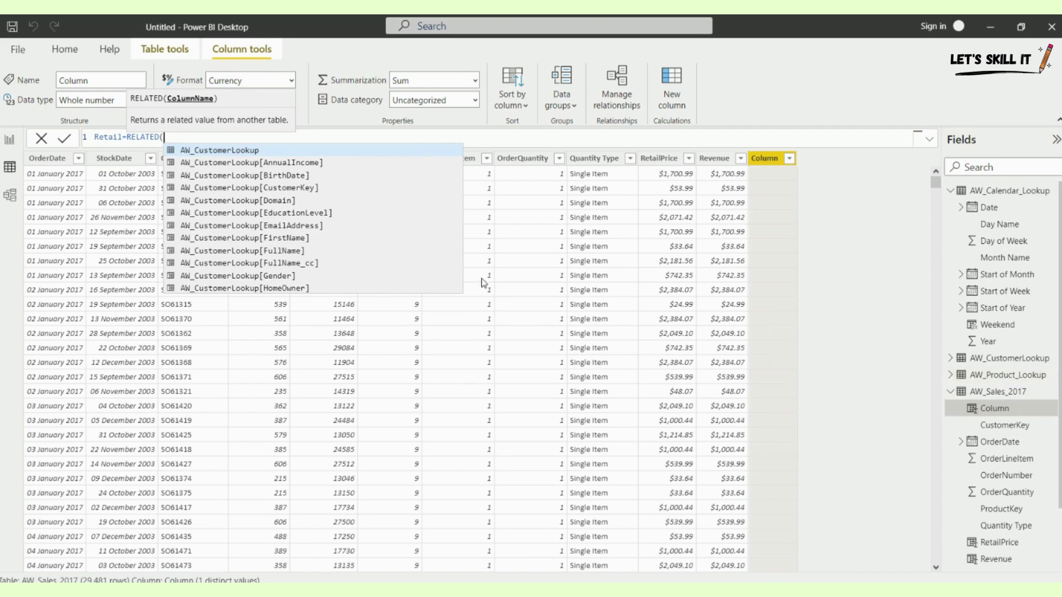
Complete the RELATED formula with AW_Product_Lookup[ProductPrice], commit it and format the Retail column as $ English (United States)
{"action": "type", "text": "aw"}
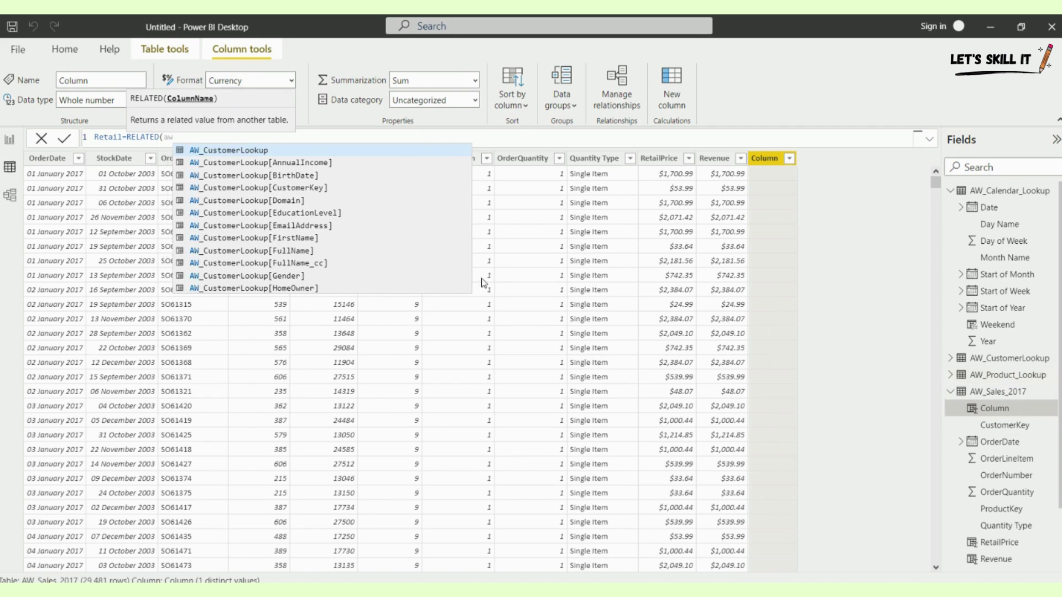
{"action": "type", "text": "-pr"}
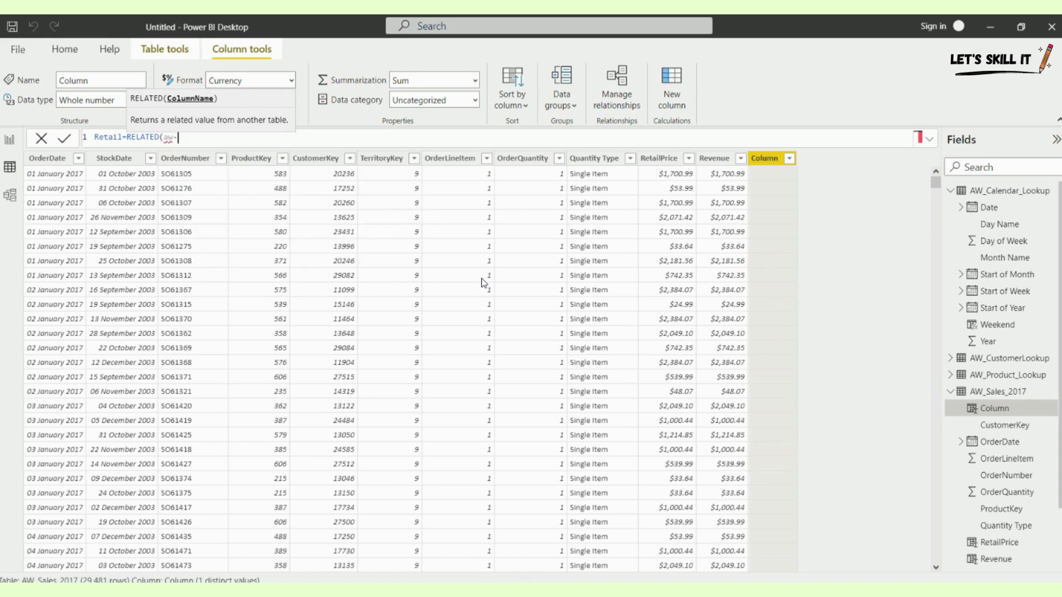
{"action": "key", "text": "BackSpace"}
{"action": "key", "text": "BackSpace"}
{"action": "key", "text": "BackSpace"}
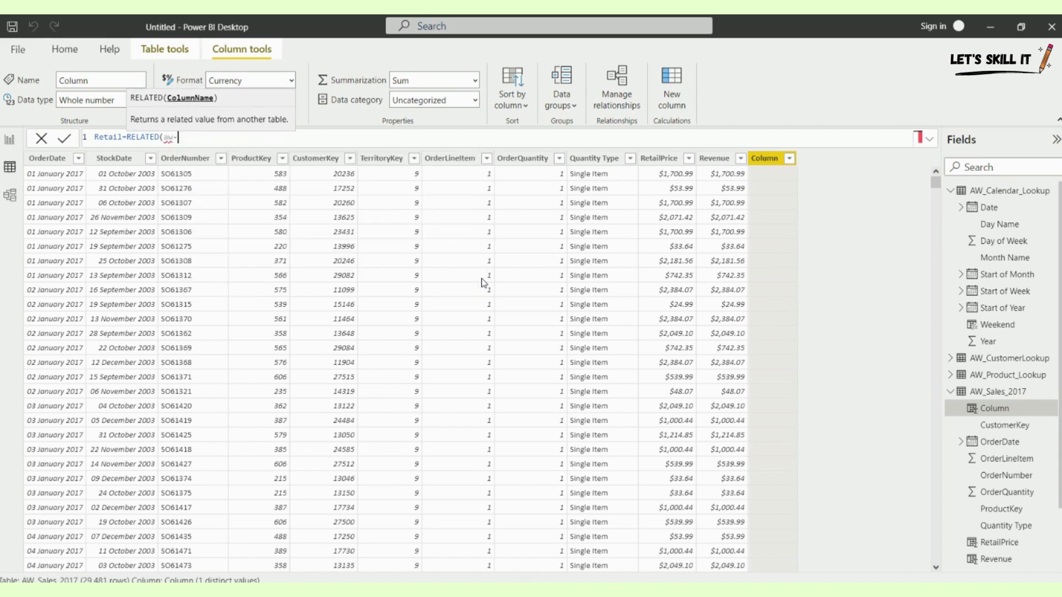
{"action": "type", "text": "_pro"}
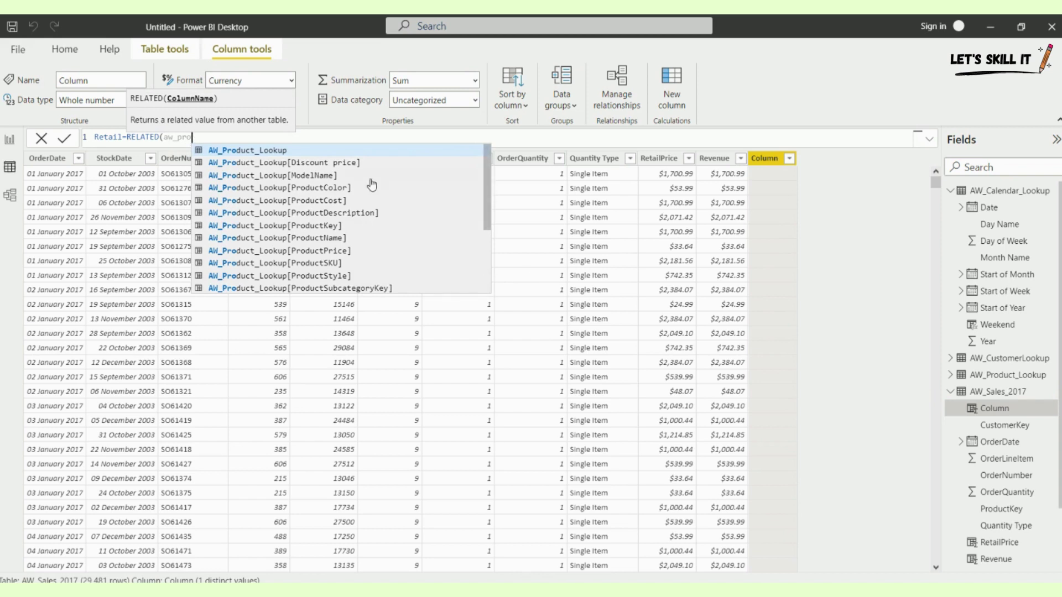
{"action": "left_click", "coordinate": [336, 251]}
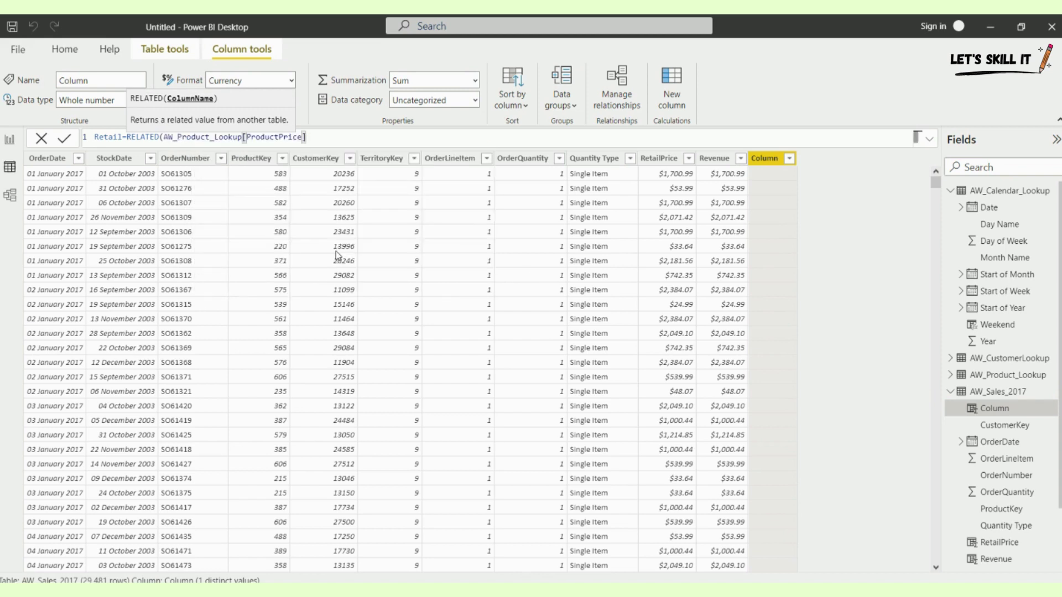
{"action": "type", "text": ")"}
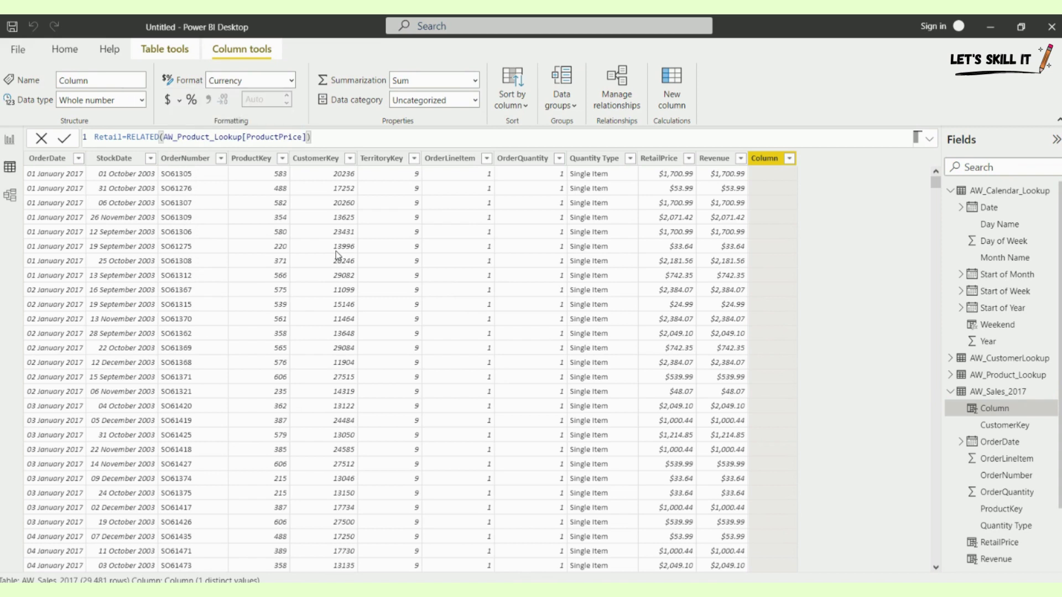
{"action": "key", "text": "Return"}
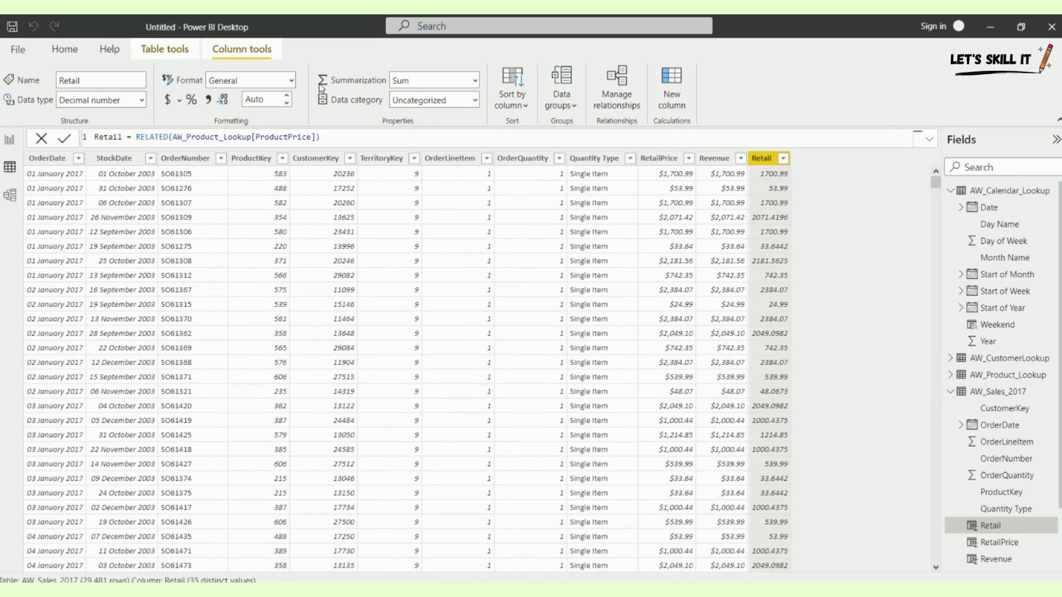
{"action": "left_click", "coordinate": [179, 101]}
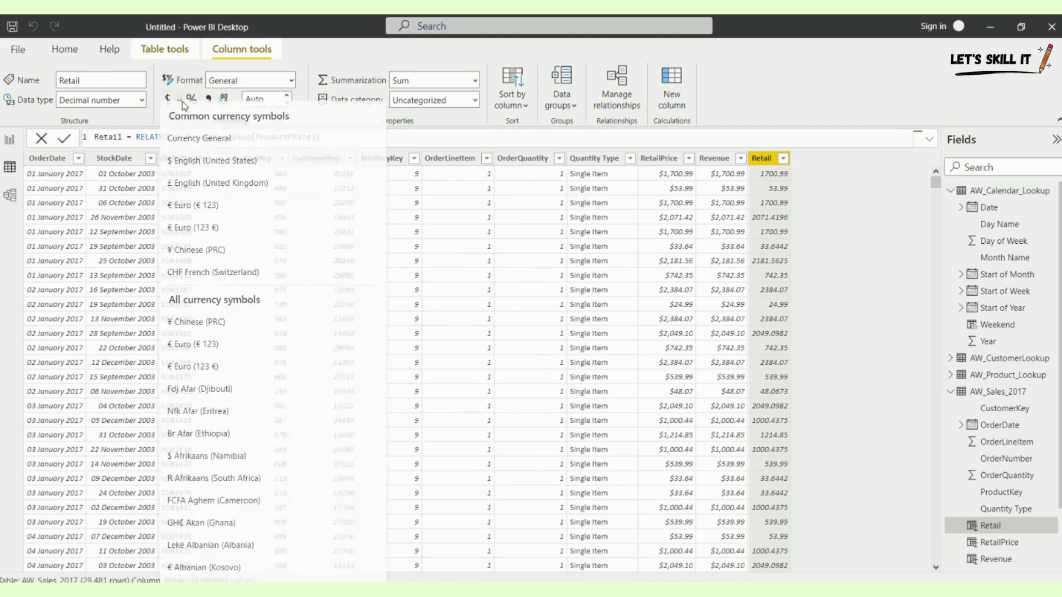
{"action": "left_click", "coordinate": [191, 167]}
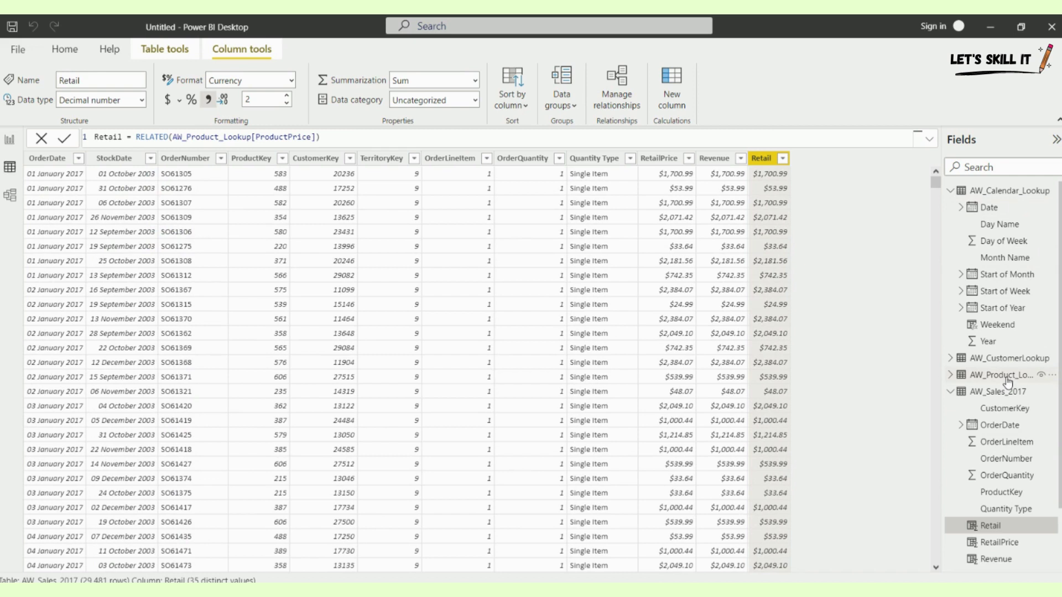
Add another calculated column to AW_Sales_2017 with the formula Sum = SUM(AW_Sales_2017[RetailPrice])
{"action": "right_click", "coordinate": [760, 162]}
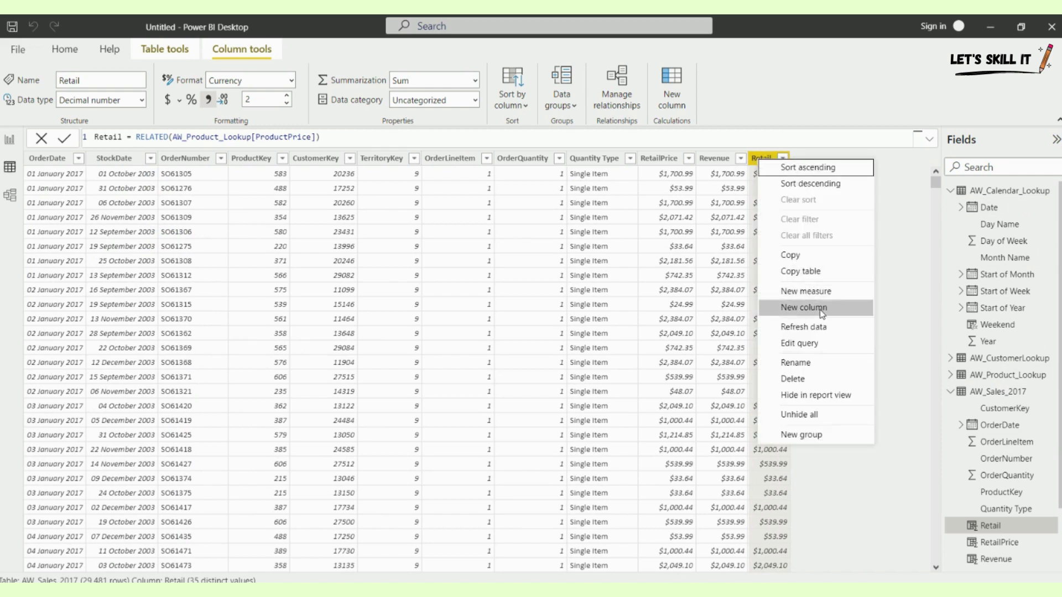
{"action": "key", "text": "Escape"}
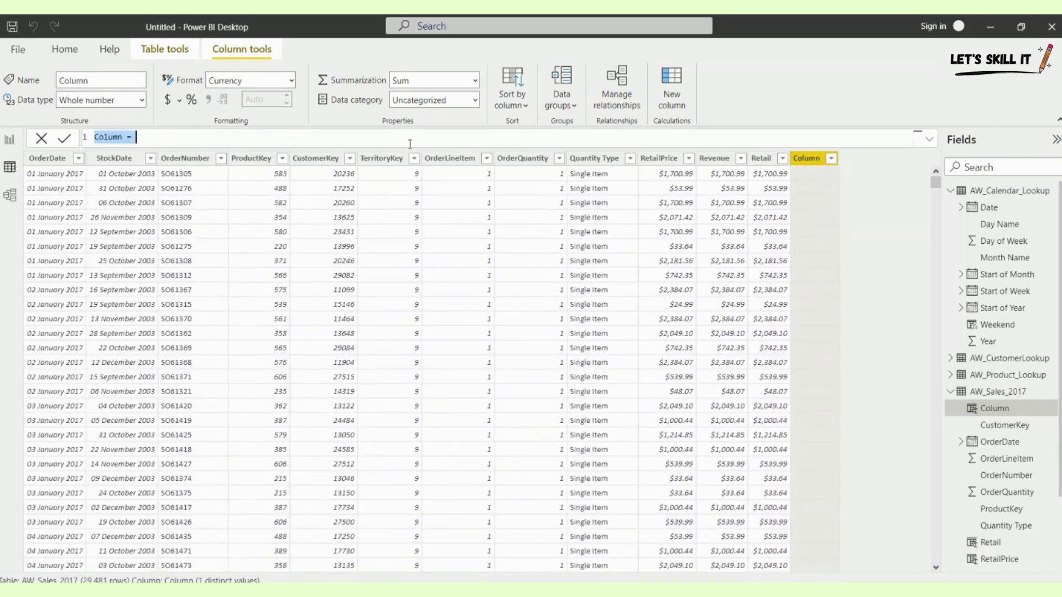
{"action": "key", "text": "BackSpace"}
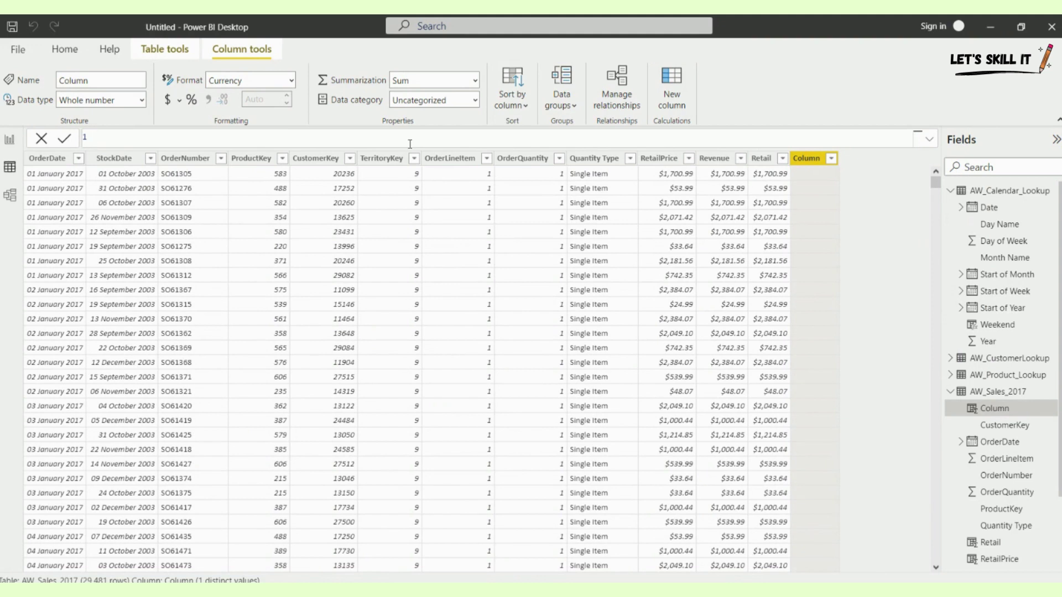
{"action": "type", "text": "Sum= s"}
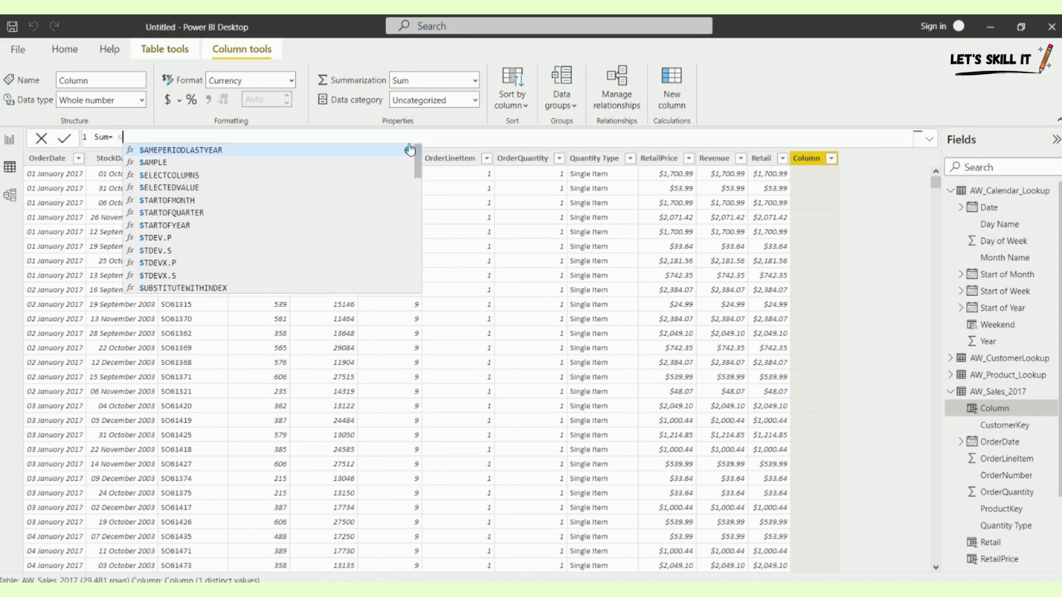
{"action": "type", "text": "um"}
{"action": "key", "text": "Tab"}
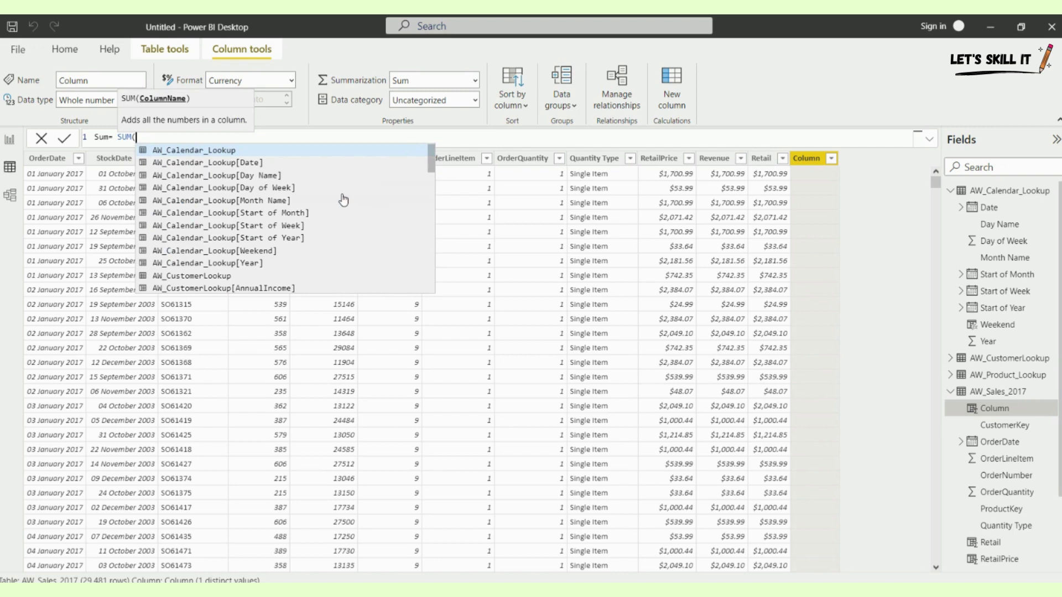
{"action": "scroll", "coordinate": [343, 200], "scroll_direction": "down", "scroll_amount": 1}
{"action": "scroll", "coordinate": [343, 200], "scroll_direction": "down", "scroll_amount": 1}
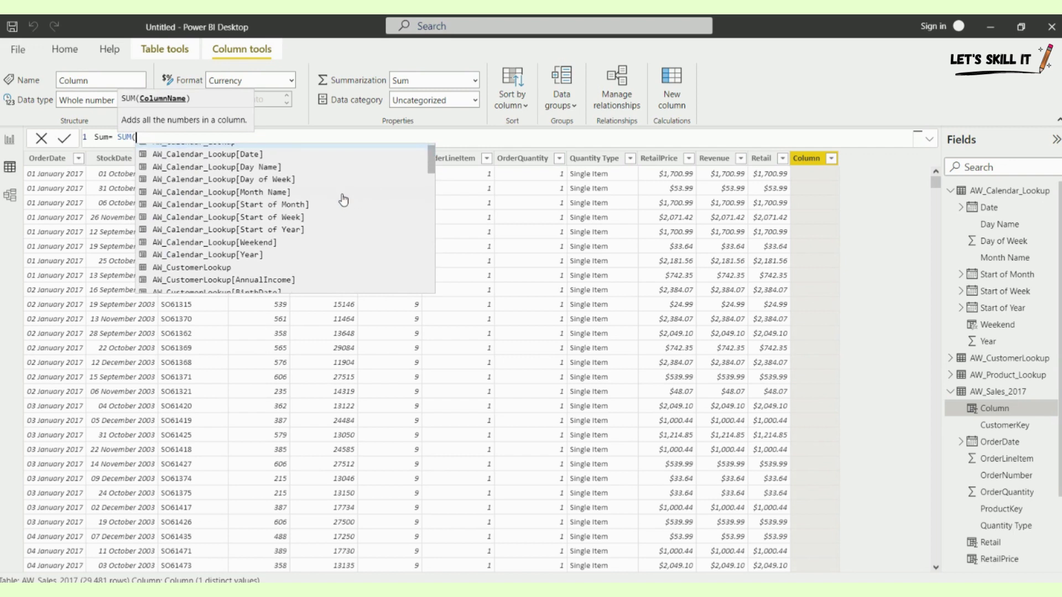
{"action": "scroll", "coordinate": [344, 199], "scroll_direction": "down", "scroll_amount": 10}
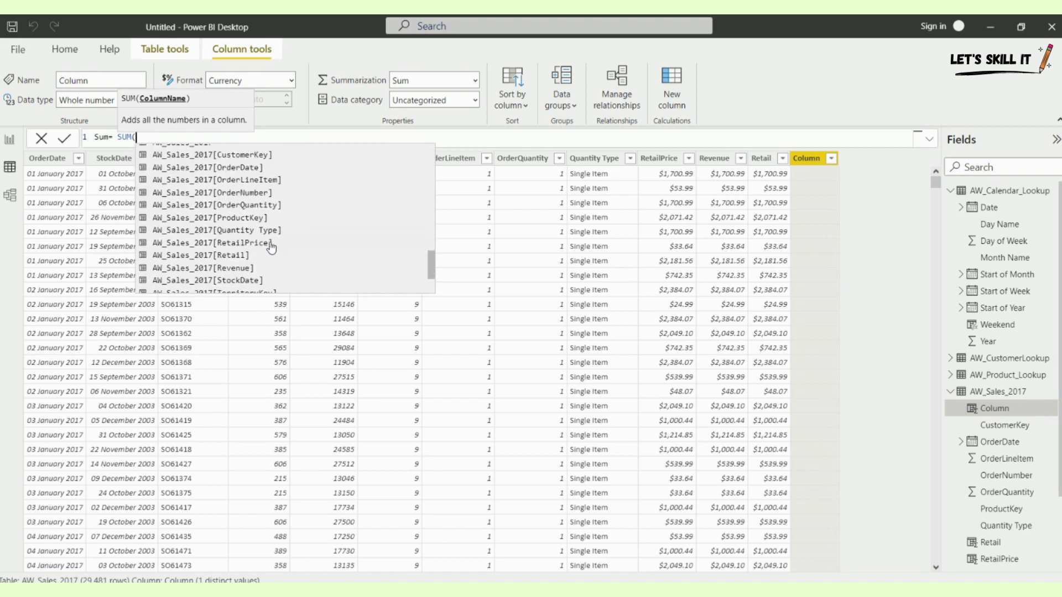
{"action": "double_click", "coordinate": [271, 243]}
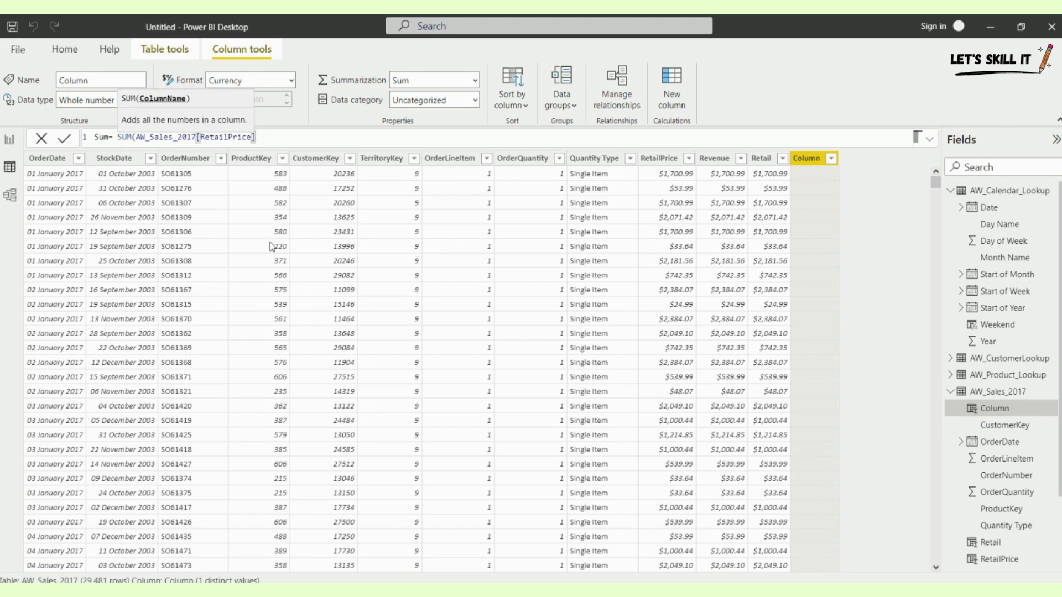
{"action": "type", "text": "))"}
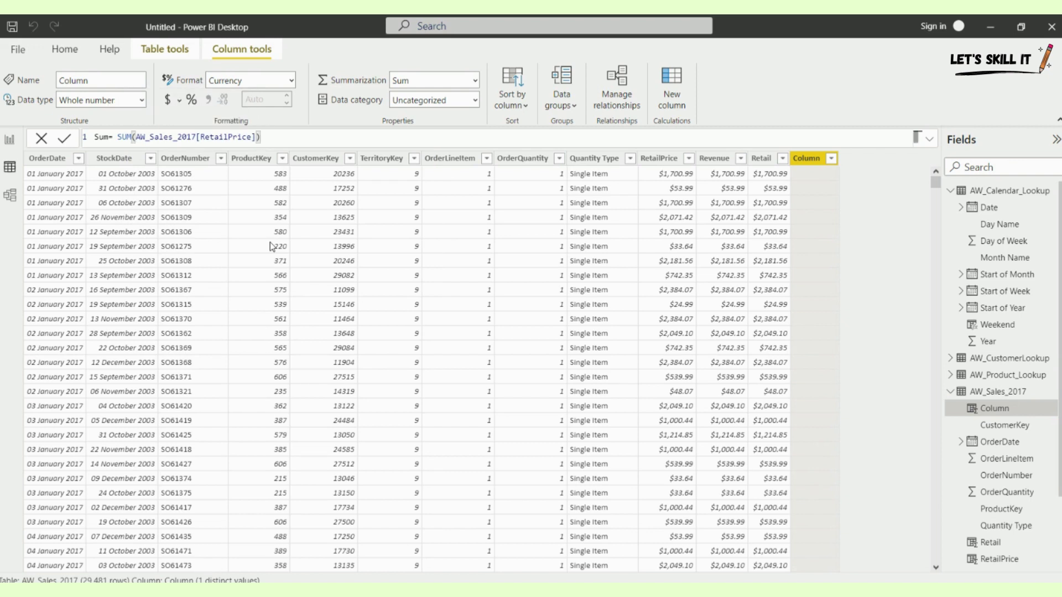
{"action": "key", "text": "Return"}
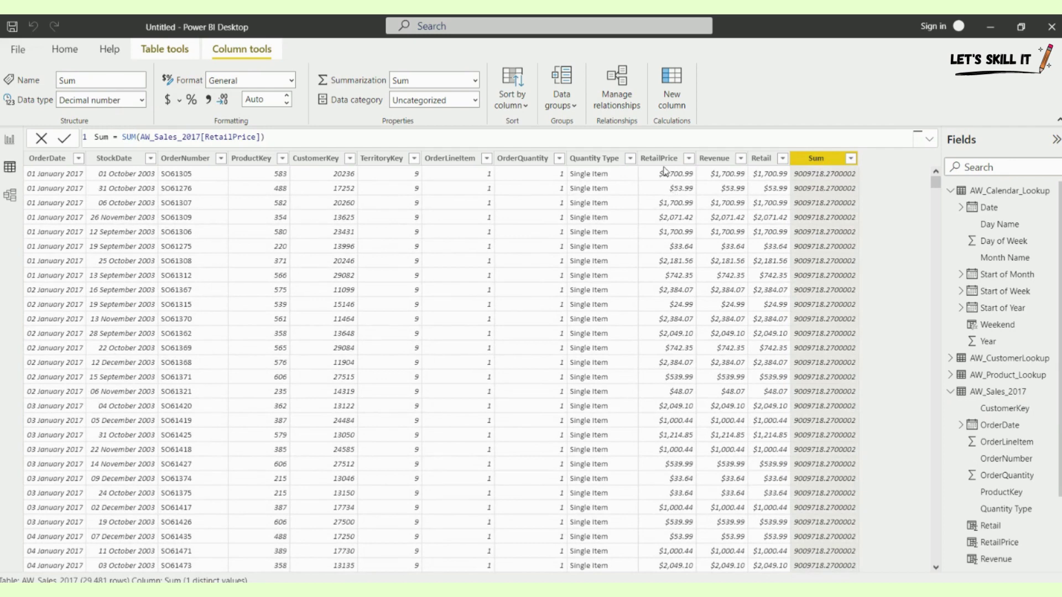
Review the rows of the Sum column and delete that column from AW_Sales_2017
{"action": "scroll", "coordinate": [670, 277], "scroll_direction": "down", "scroll_amount": 20}
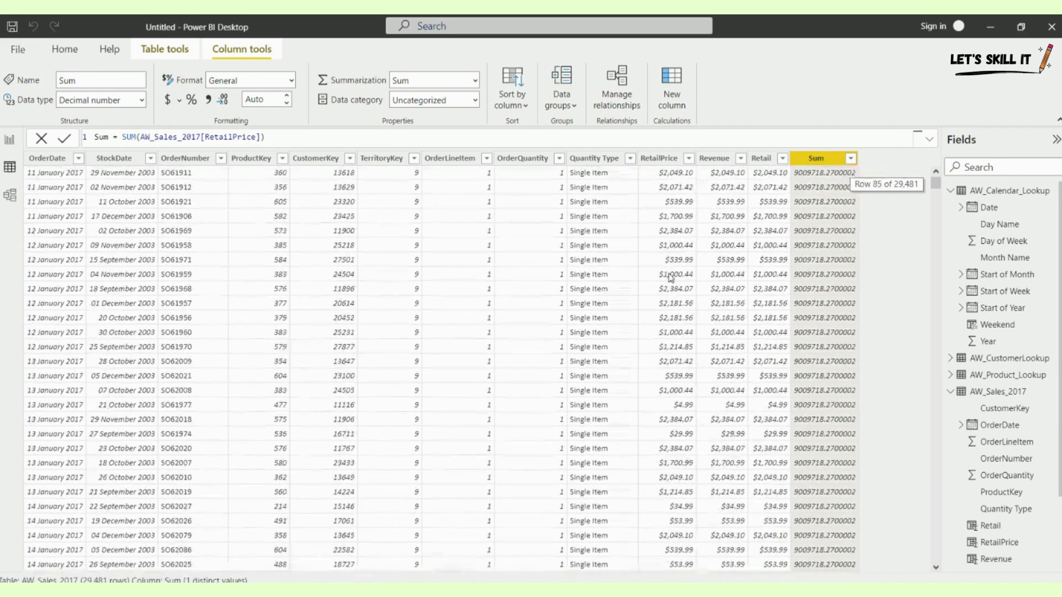
{"action": "scroll", "coordinate": [670, 277], "scroll_direction": "up", "scroll_amount": 20}
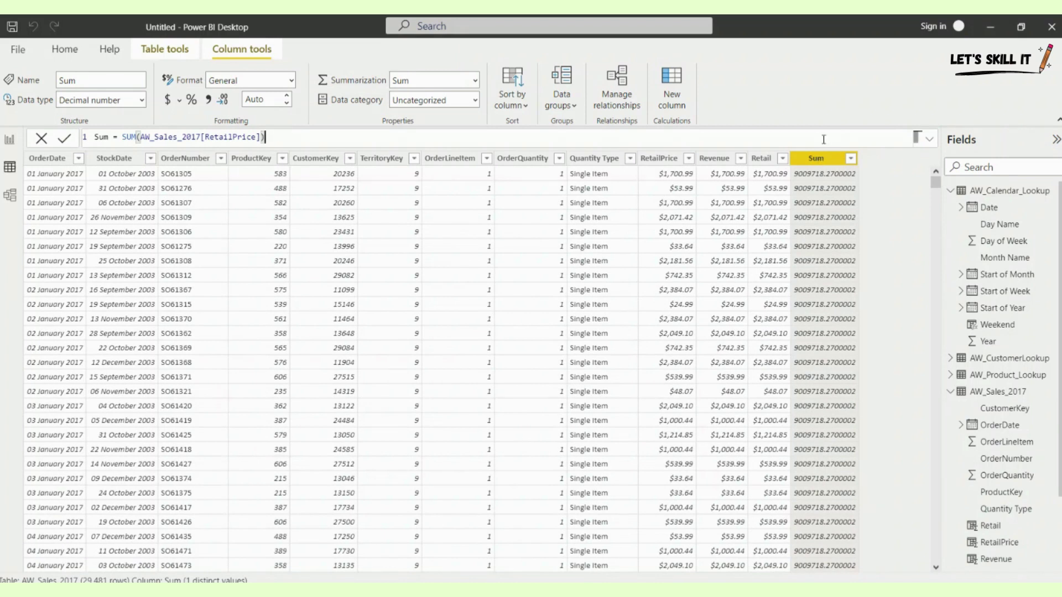
{"action": "right_click", "coordinate": [828, 161]}
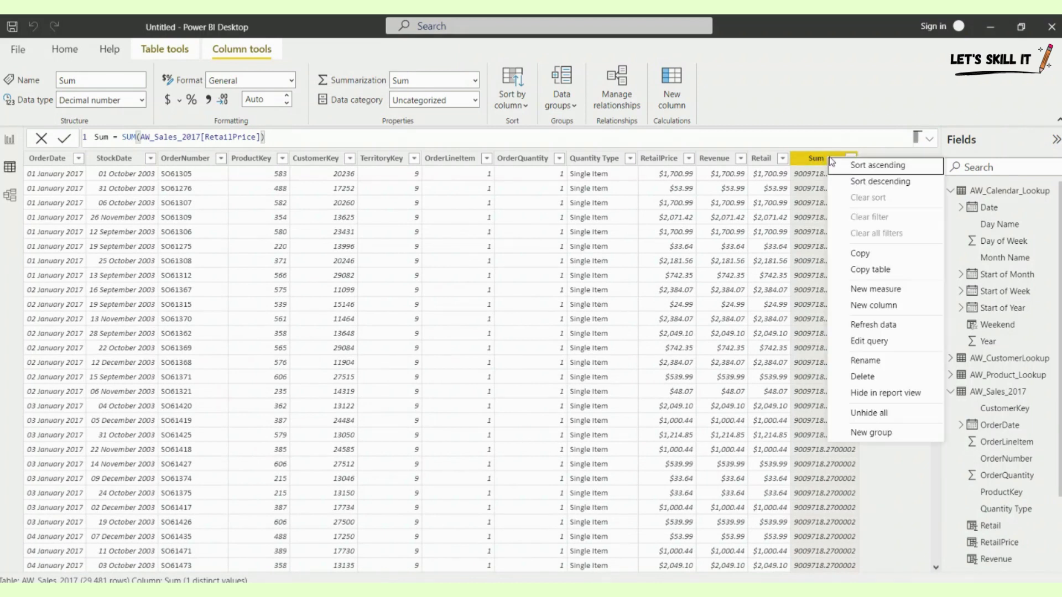
{"action": "left_click", "coordinate": [912, 383]}
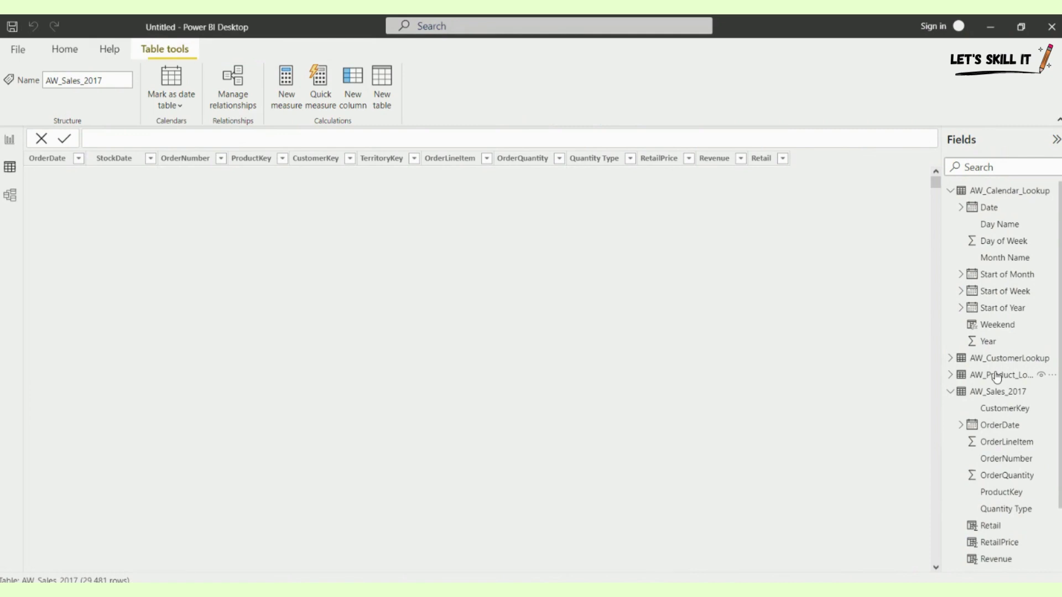
Open the AW_Calendar_Lookup table and add a new calculated column to it
{"action": "scroll", "coordinate": [997, 376], "scroll_direction": "down", "scroll_amount": 2}
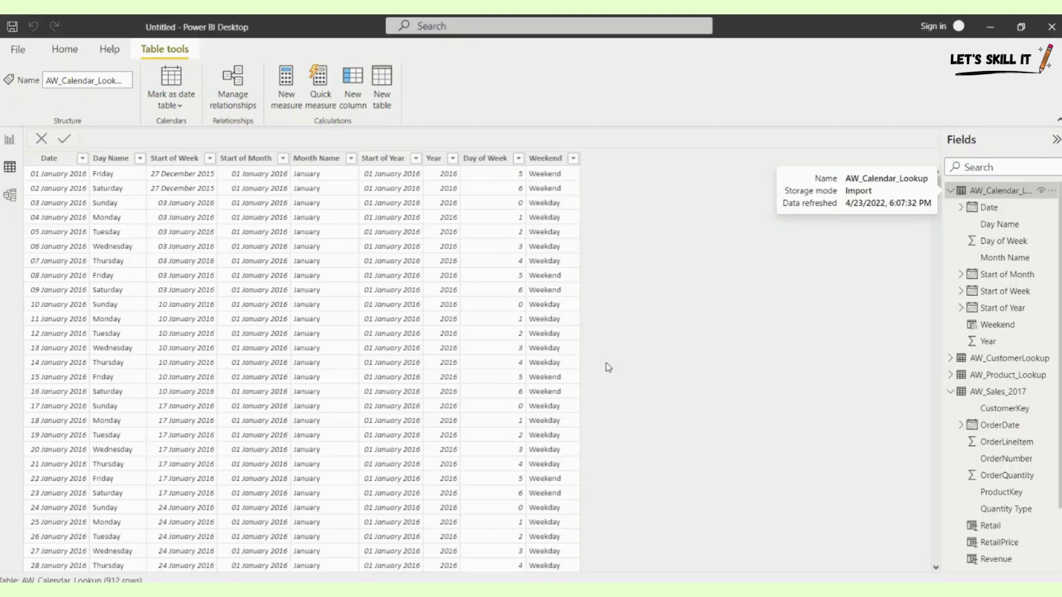
{"action": "left_click", "coordinate": [549, 165]}
{"action": "right_click", "coordinate": [550, 166]}
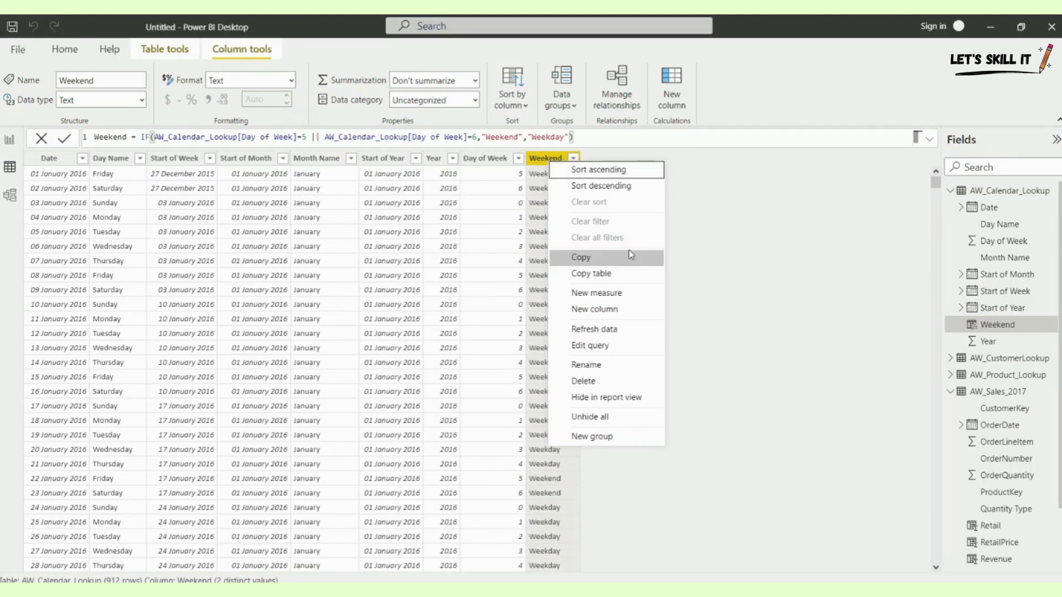
{"action": "left_click", "coordinate": [623, 316]}
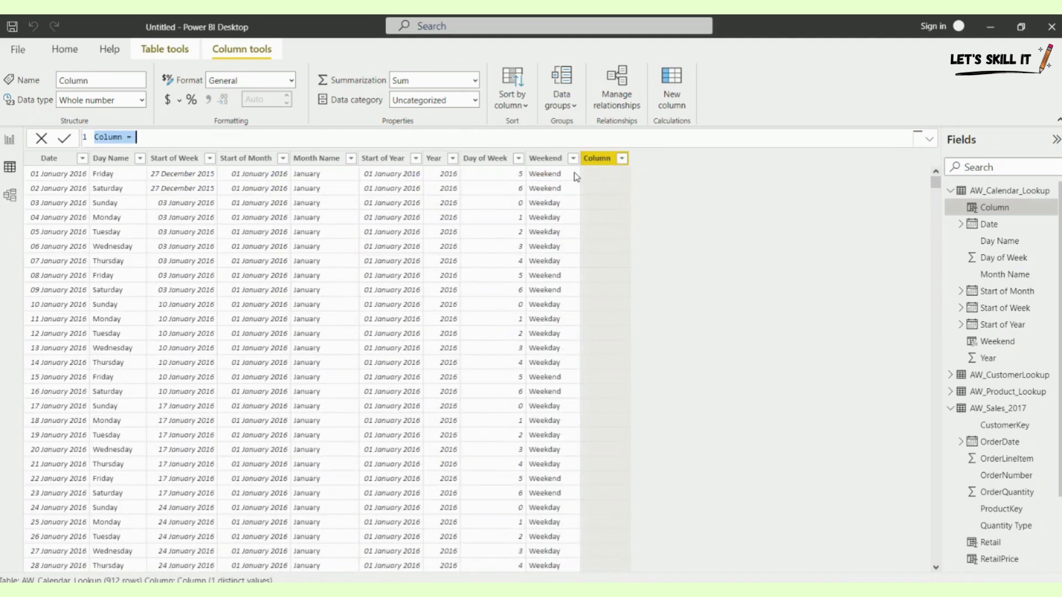
Define the new column with the formula Month=LEFT(AW_Calendar_Lookup[Month Name],3) and commit it
{"action": "key", "text": "BackSpace"}
{"action": "type", "text": "Month=left"}
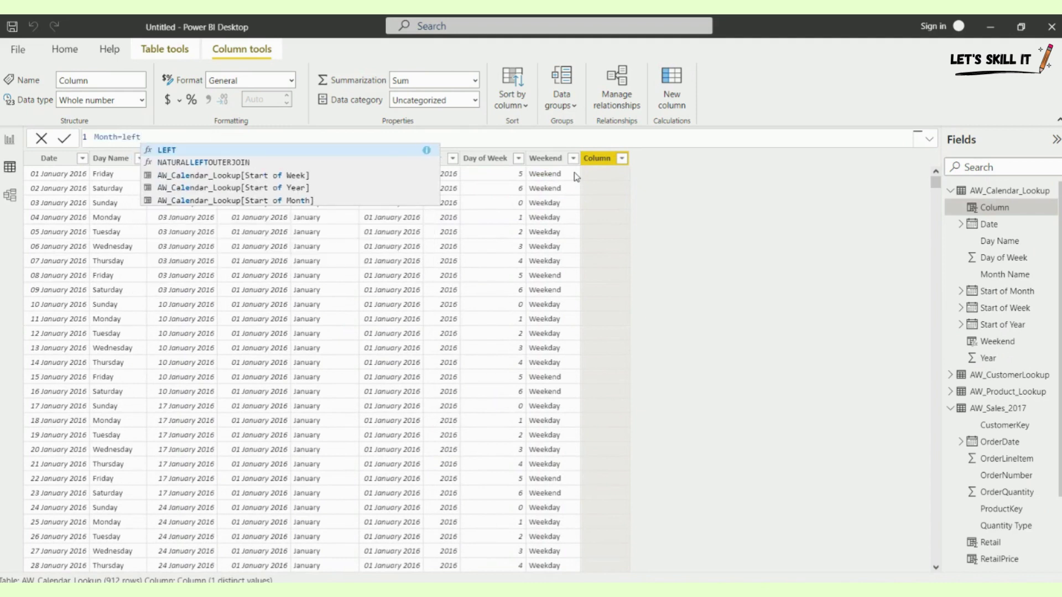
{"action": "key", "text": "Tab"}
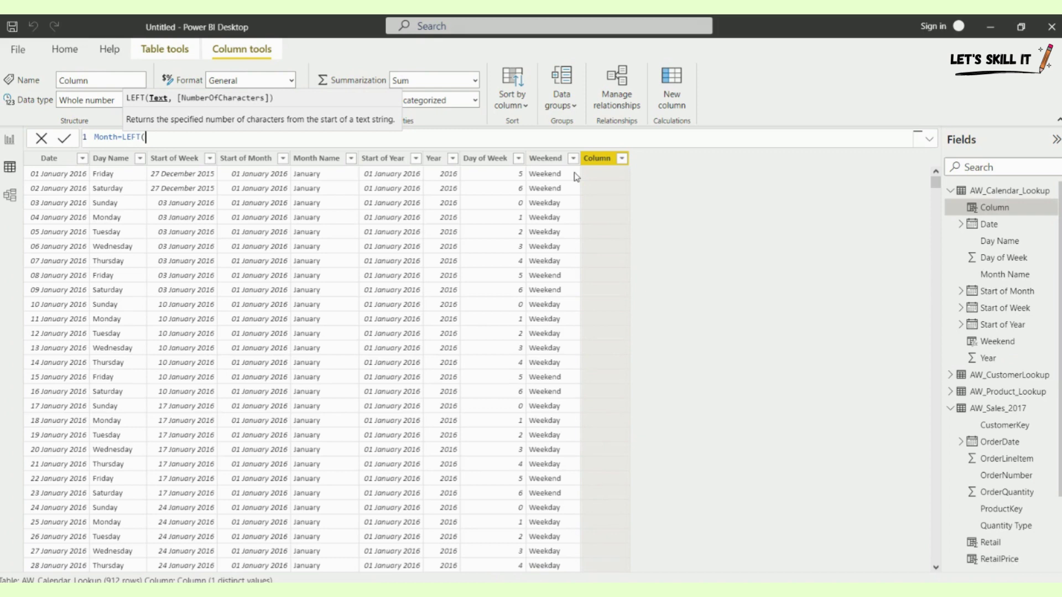
{"action": "type", "text": "aw"}
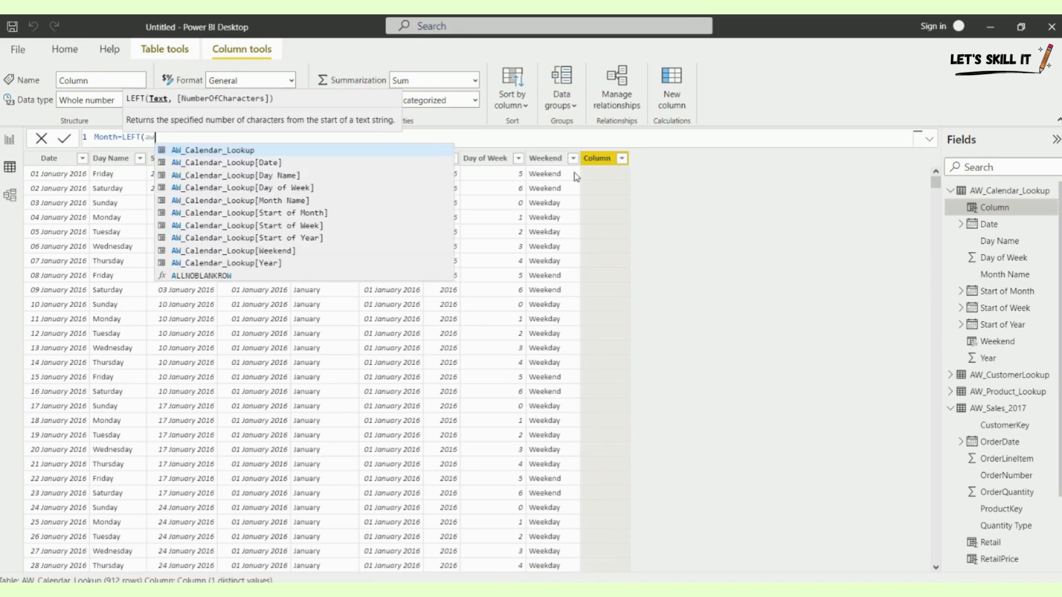
{"action": "left_click", "coordinate": [371, 202]}
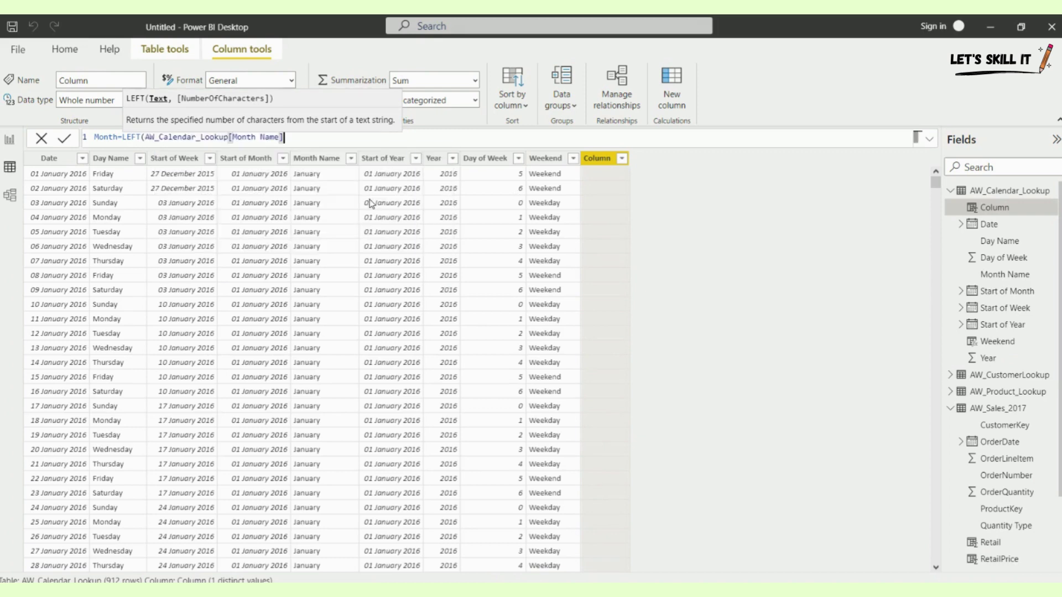
{"action": "type", "text": ","}
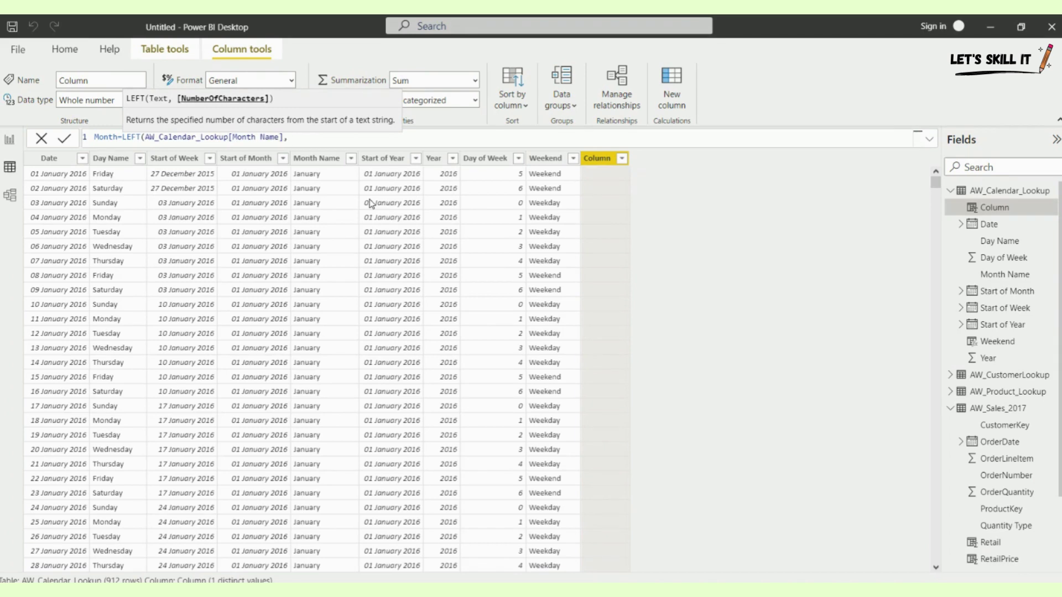
{"action": "type", "text": "3)"}
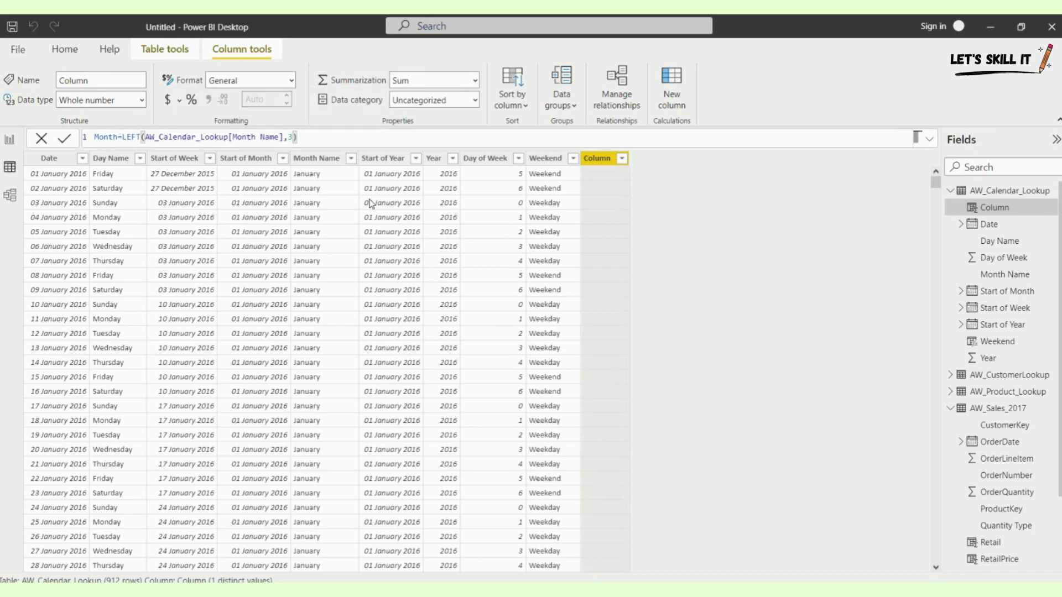
{"action": "key", "text": "Return"}
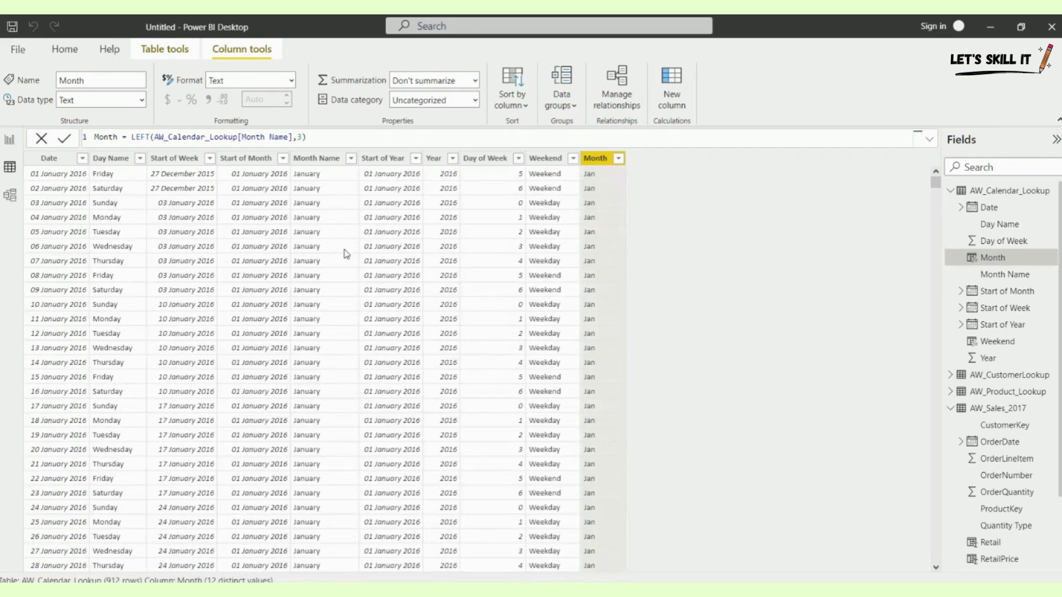
Review the rows of the Month column against Month Name across several months of AW_Calendar_Lookup
{"action": "scroll", "coordinate": [559, 319], "scroll_direction": "down", "scroll_amount": 7}
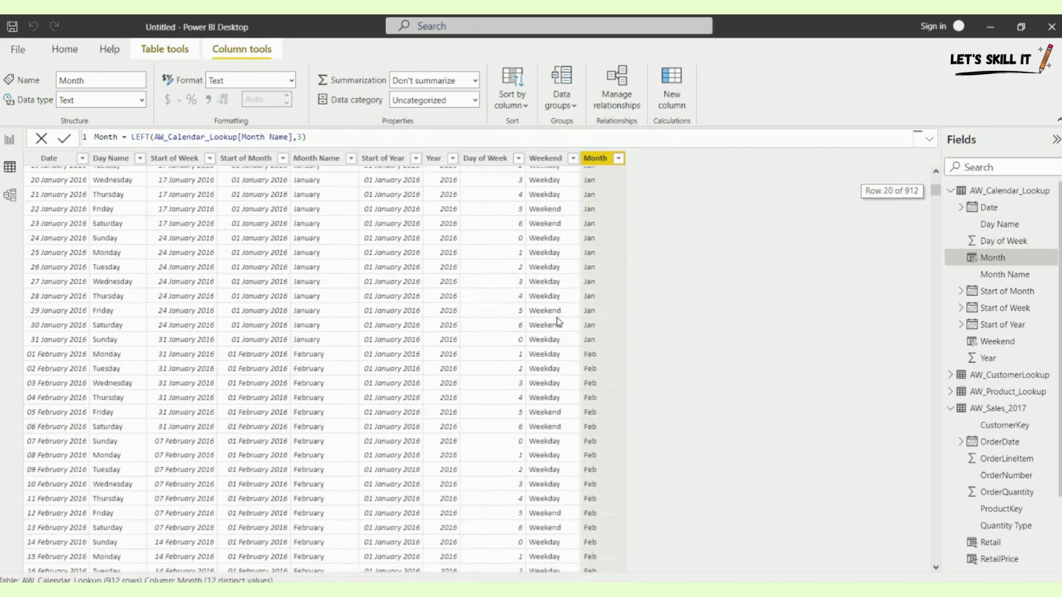
{"action": "scroll", "coordinate": [558, 321], "scroll_direction": "down", "scroll_amount": 10}
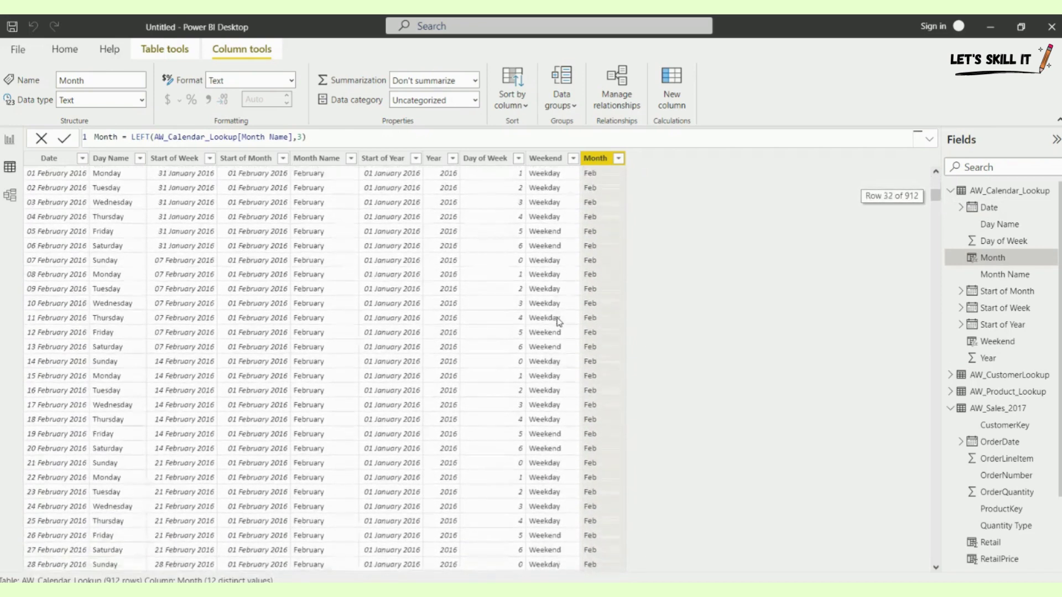
{"action": "scroll", "coordinate": [559, 321], "scroll_direction": "down", "scroll_amount": 2}
{"action": "scroll", "coordinate": [558, 321], "scroll_direction": "down", "scroll_amount": 10}
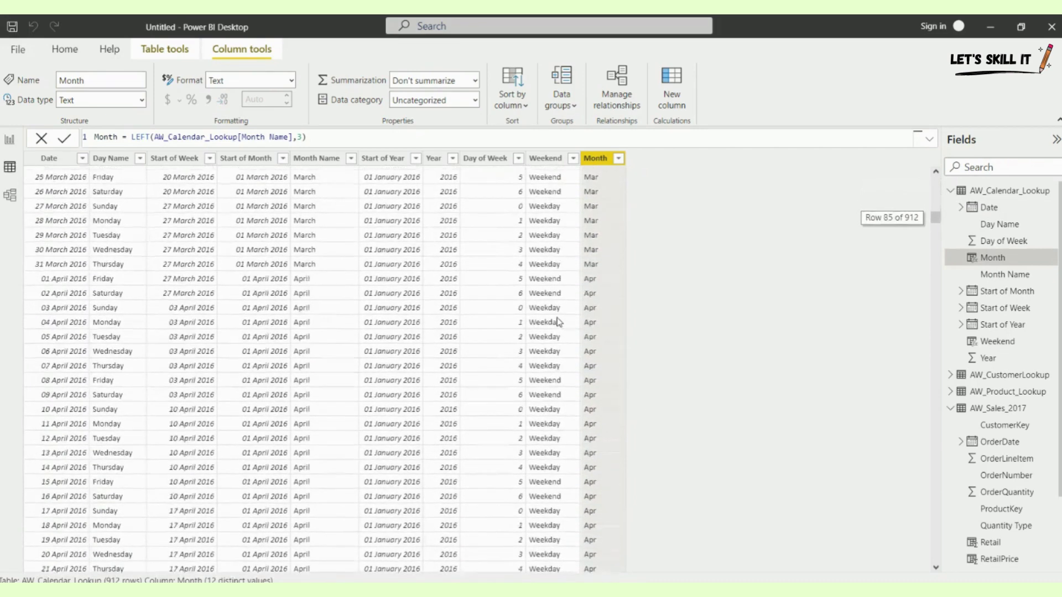
{"action": "scroll", "coordinate": [559, 321], "scroll_direction": "down", "scroll_amount": 20}
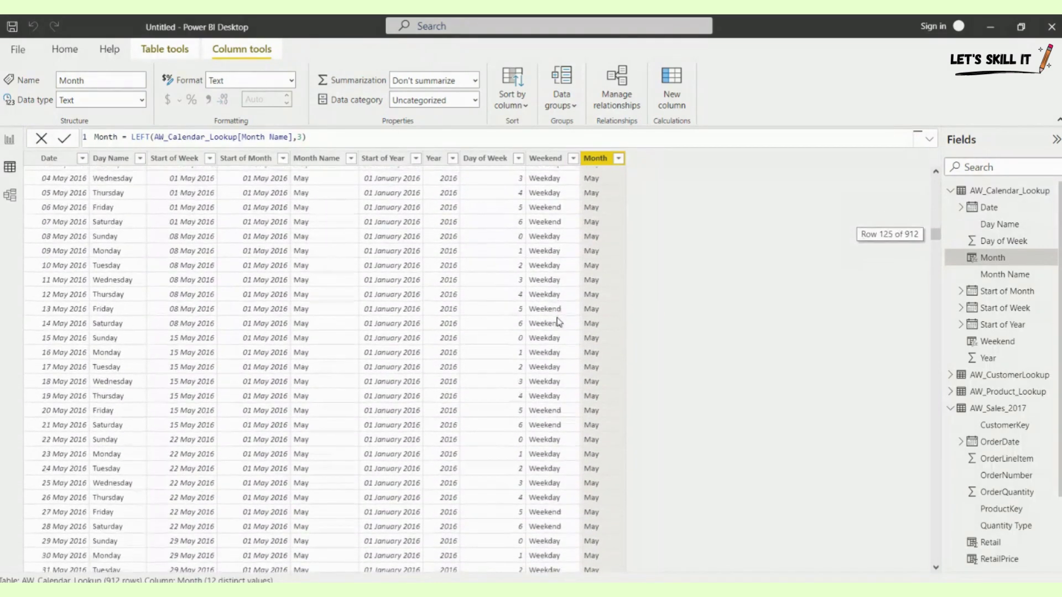
{"action": "scroll", "coordinate": [559, 321], "scroll_direction": "up", "scroll_amount": 20}
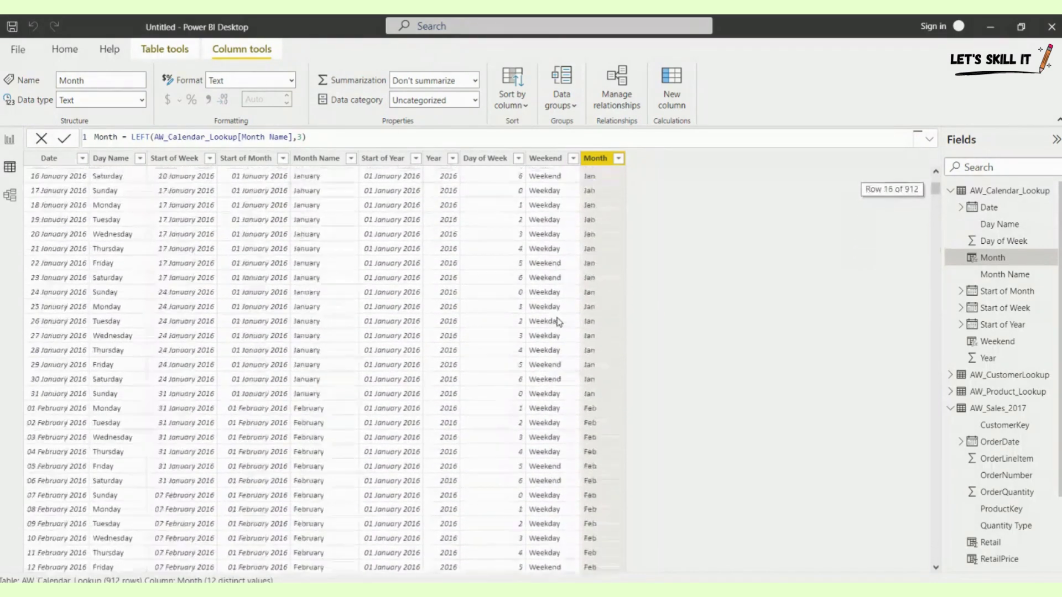